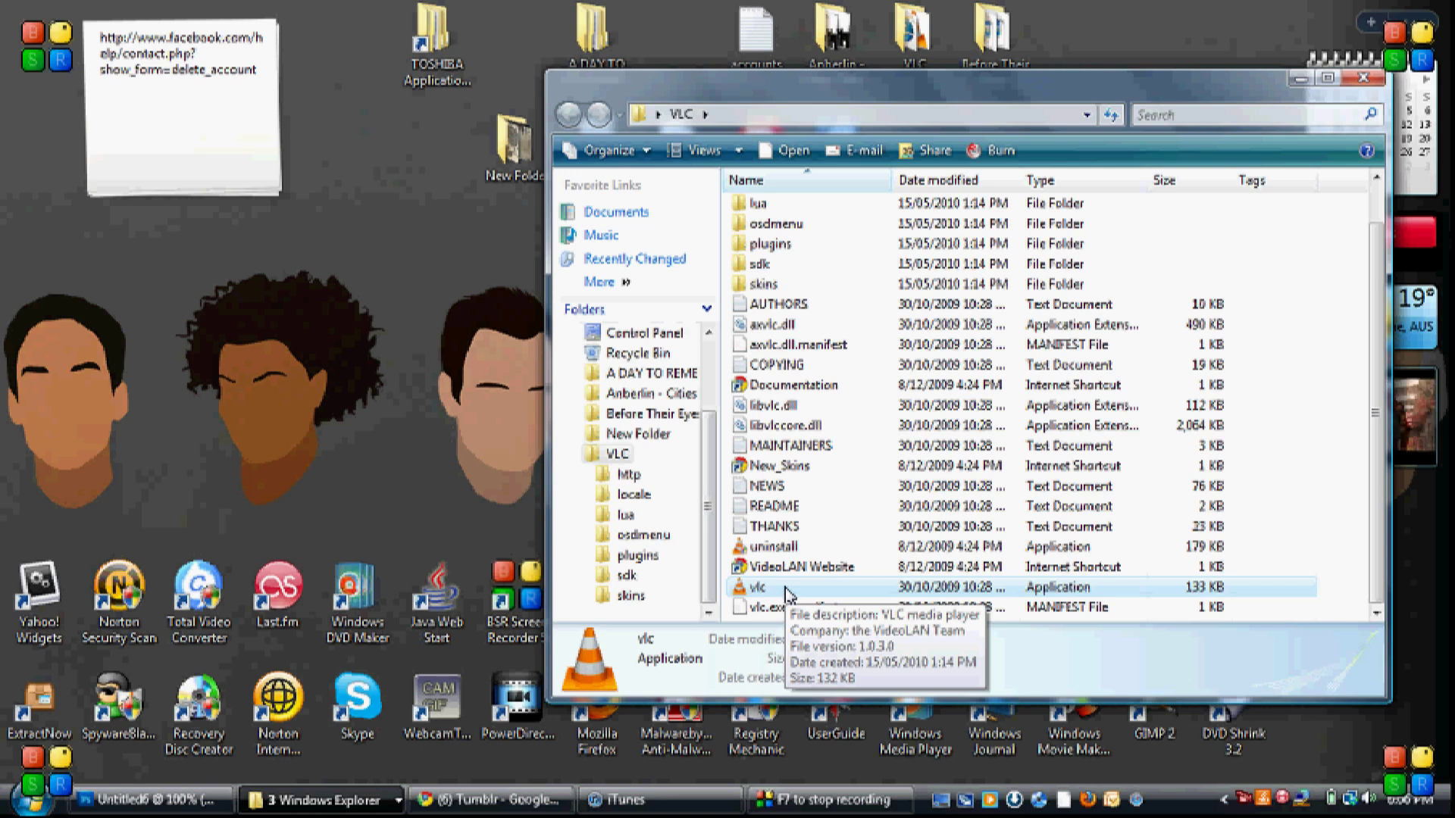
# Launch VLC media player from its program folder and play the DVD disc in drive D
pyautogui.doubleClick(787, 588)
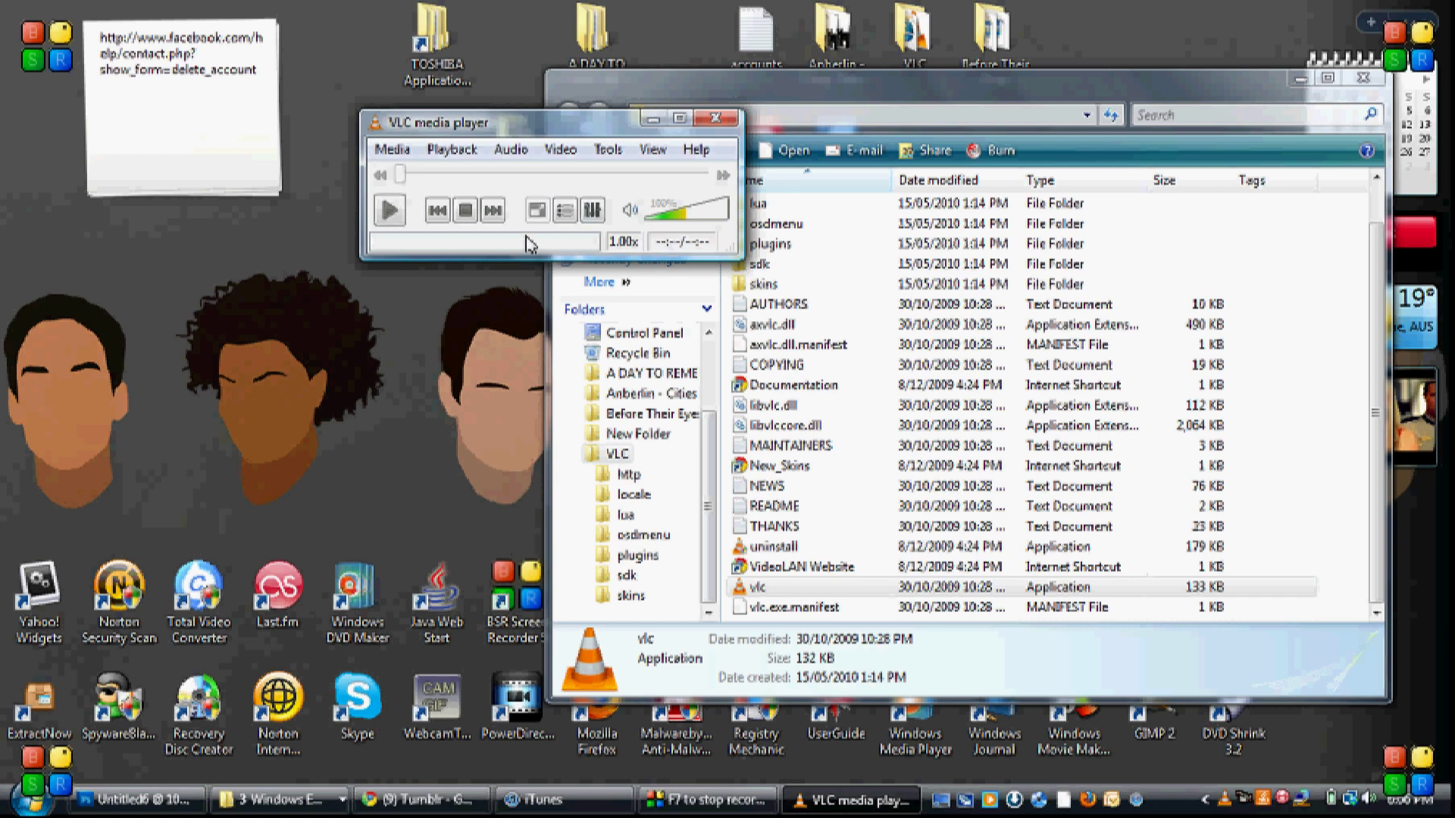
pyautogui.click(394, 151)
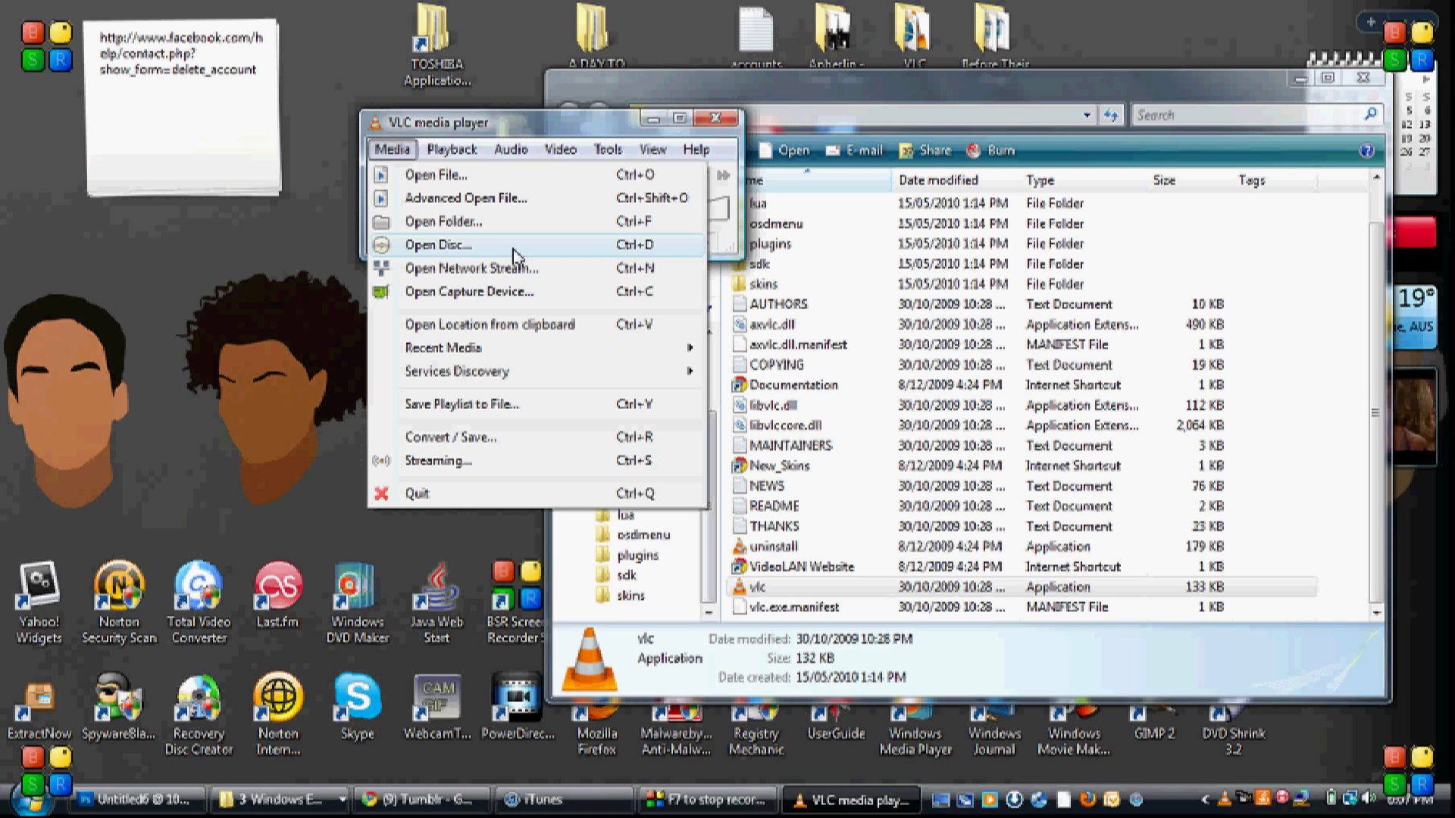
pyautogui.press('Escape')
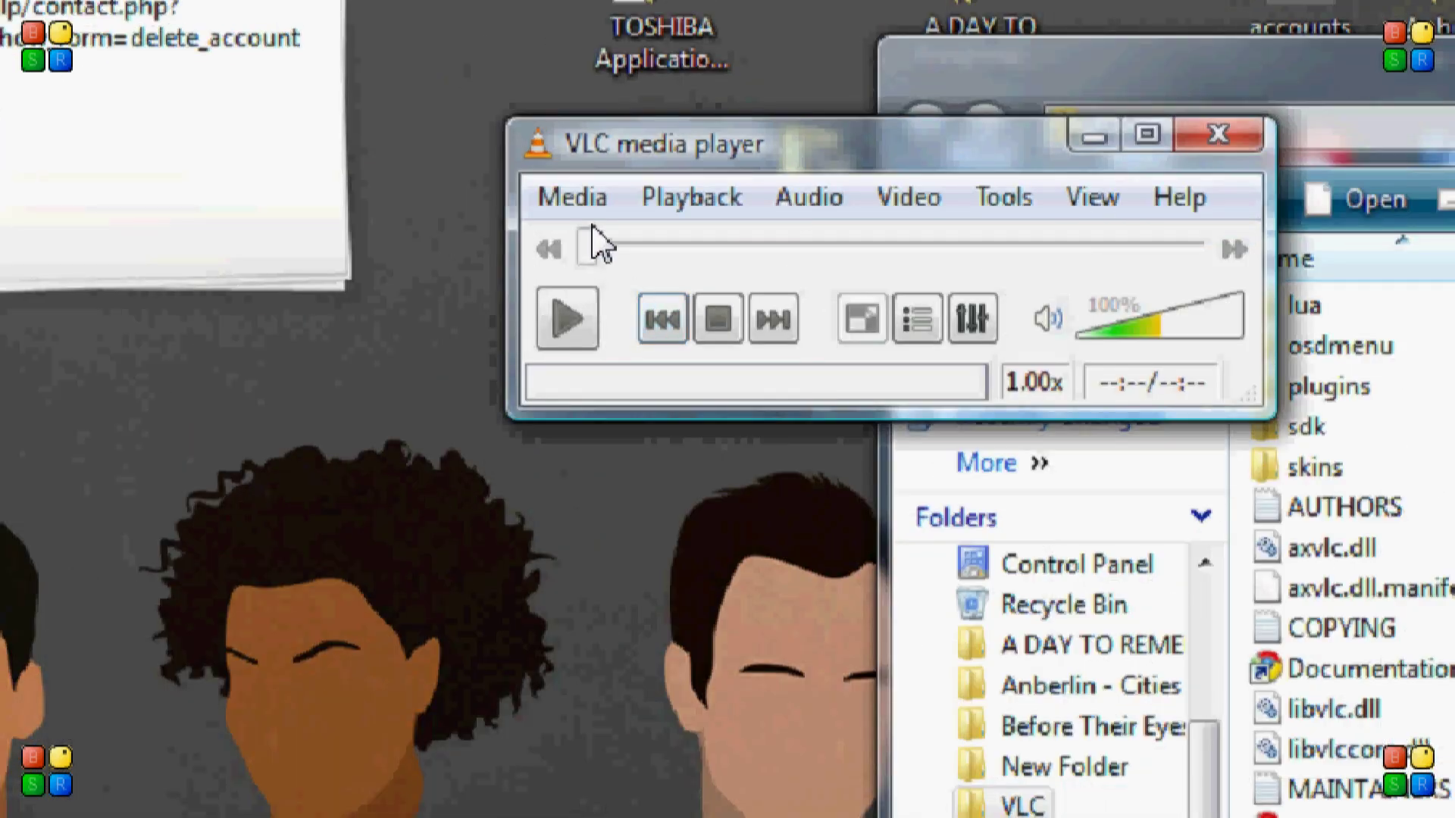
pyautogui.click(591, 201)
pyautogui.moveTo(691, 198)
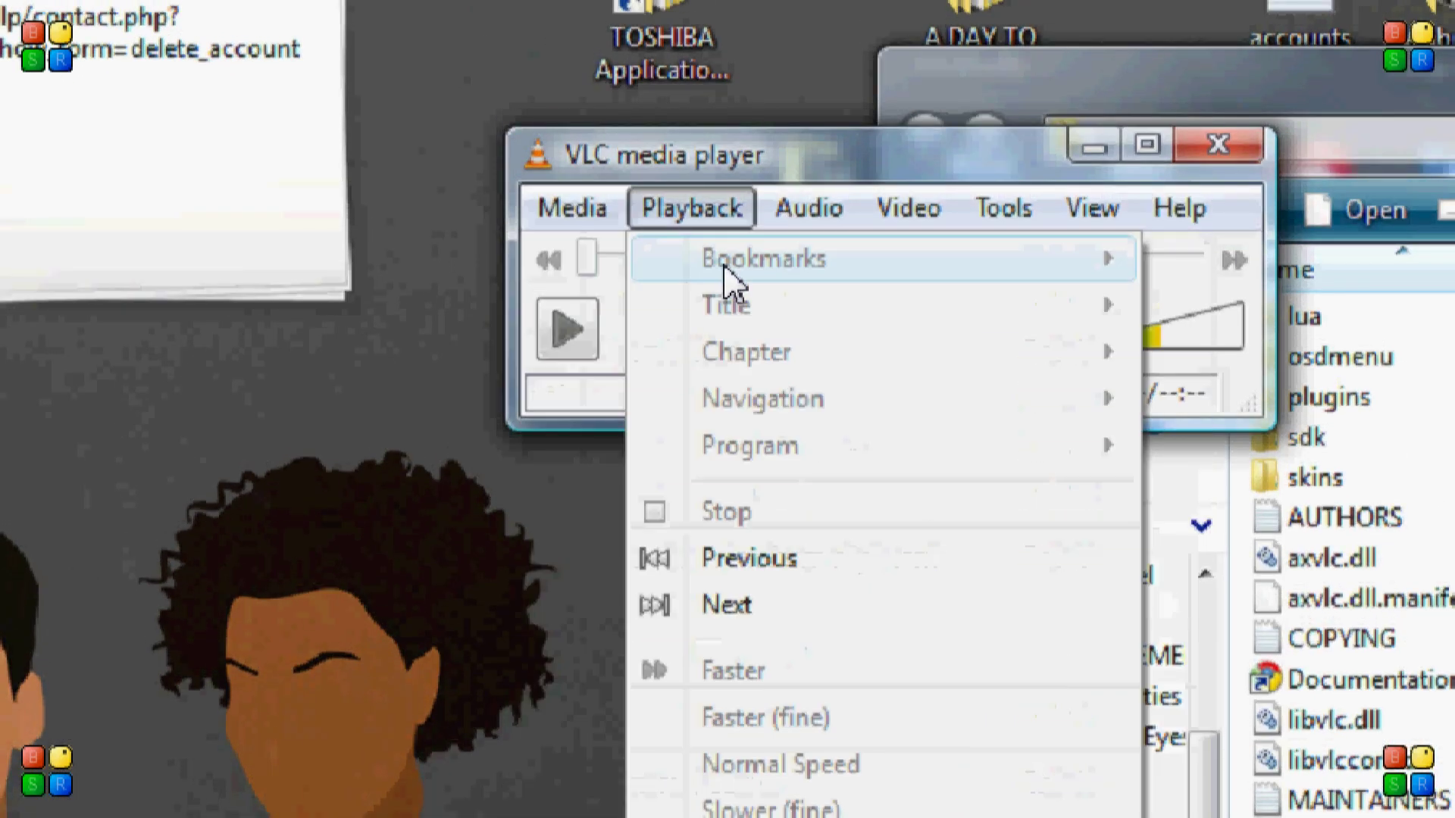
pyautogui.moveTo(580, 212)
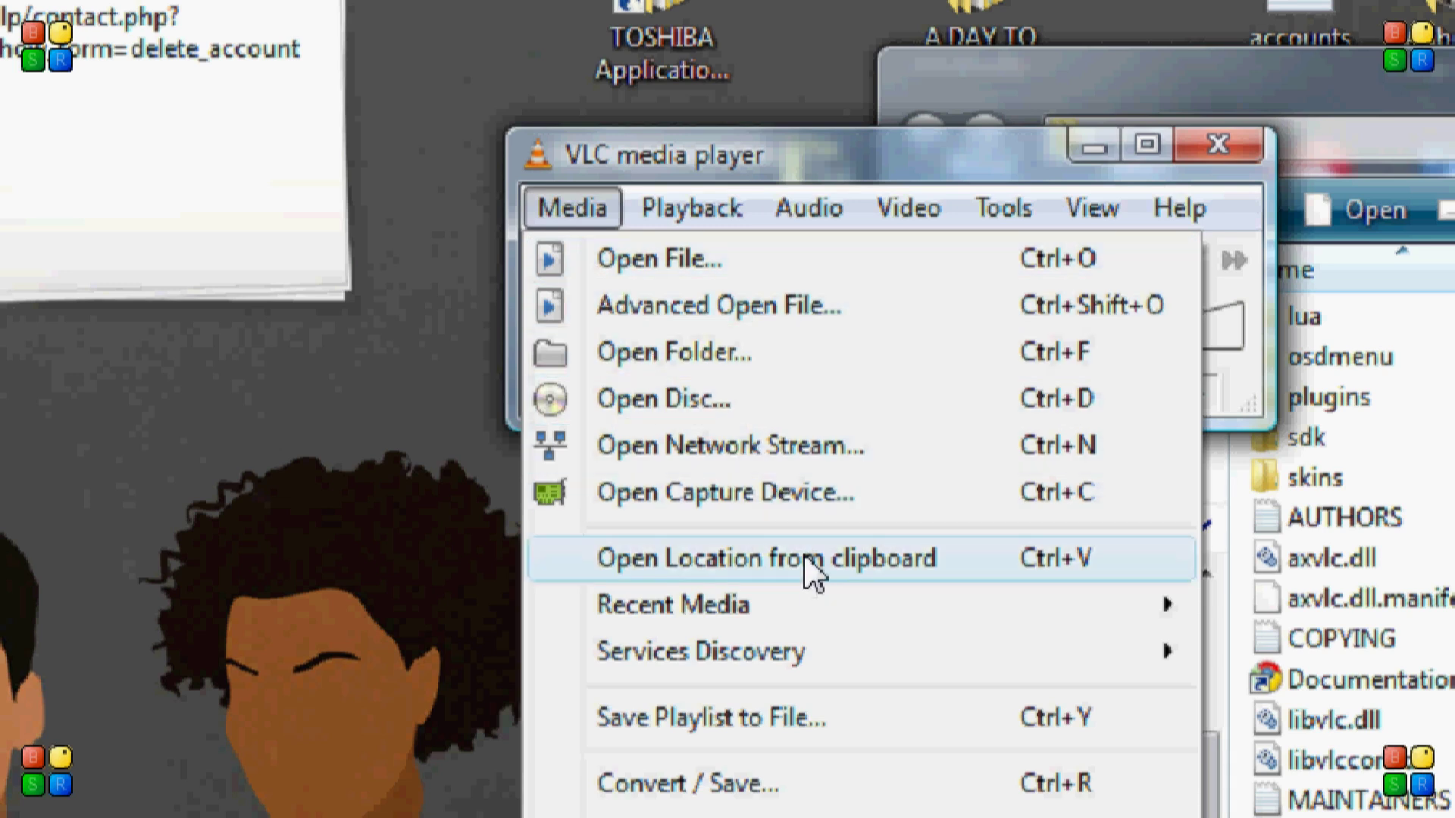
pyautogui.click(849, 406)
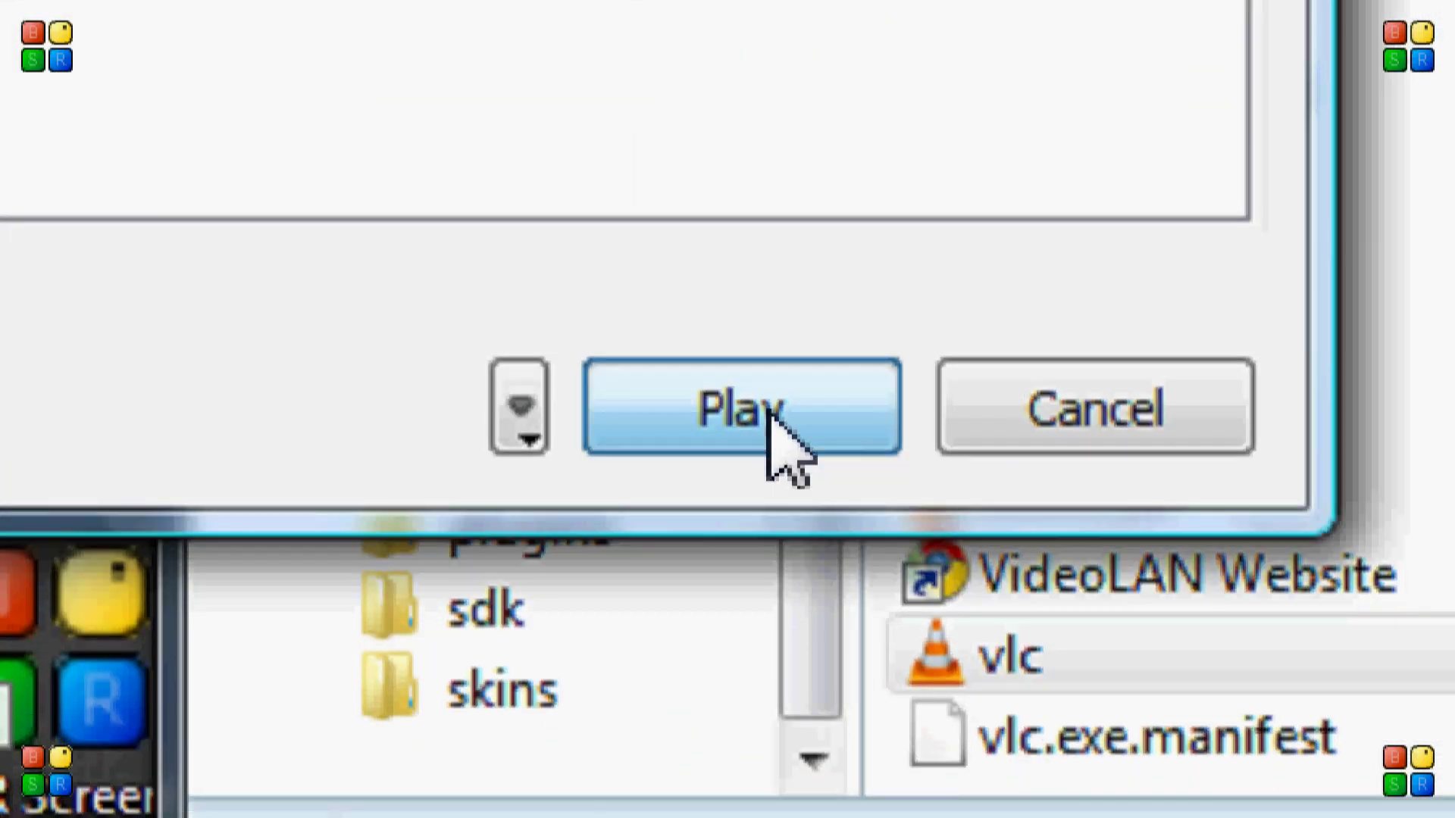
pyautogui.click(770, 413)
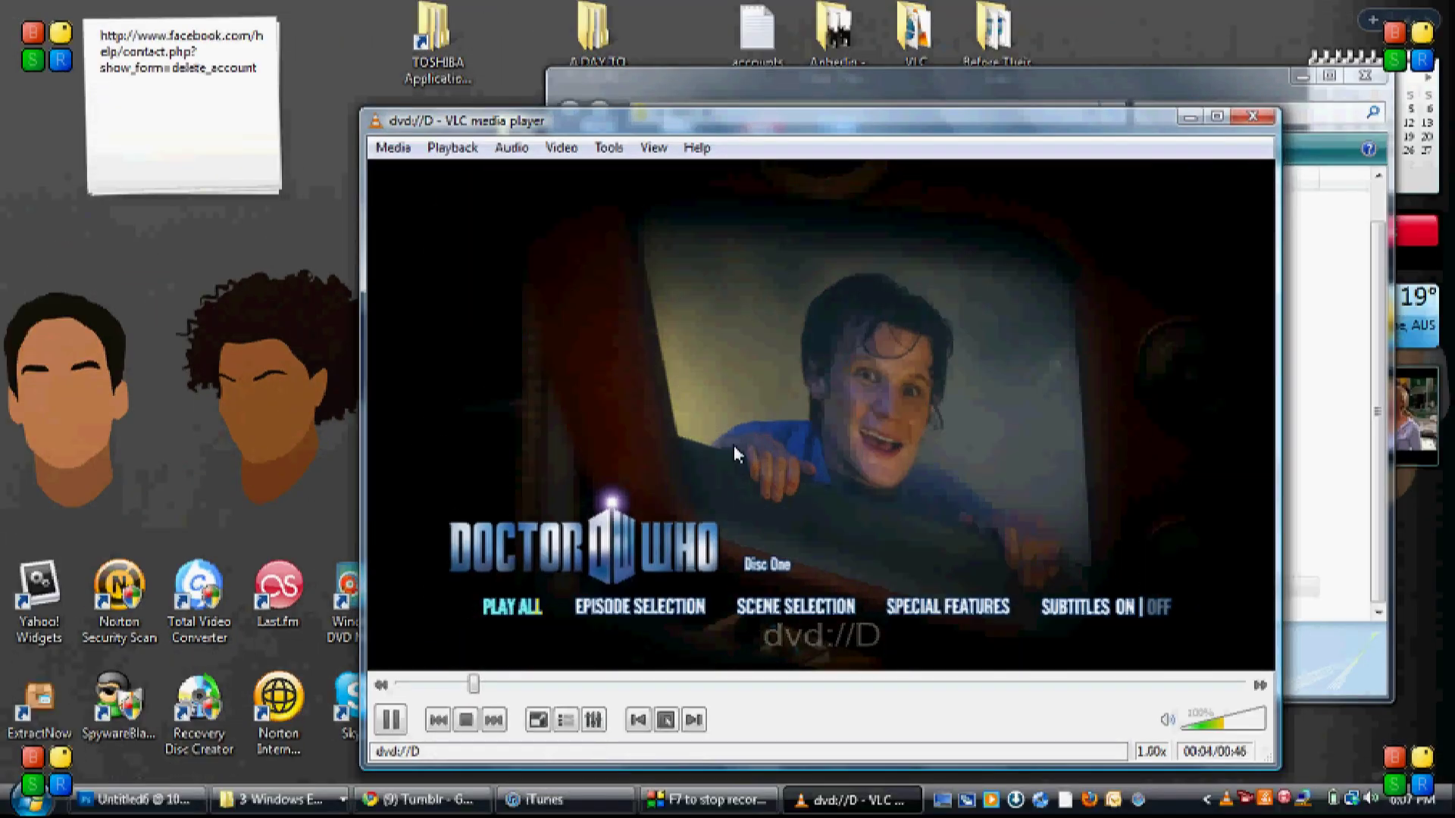
# Start an episode from the DVD's episode selection and skip ahead to around the 24-minute mark
pyautogui.moveTo(826, 121); pyautogui.dragTo(710, 24)
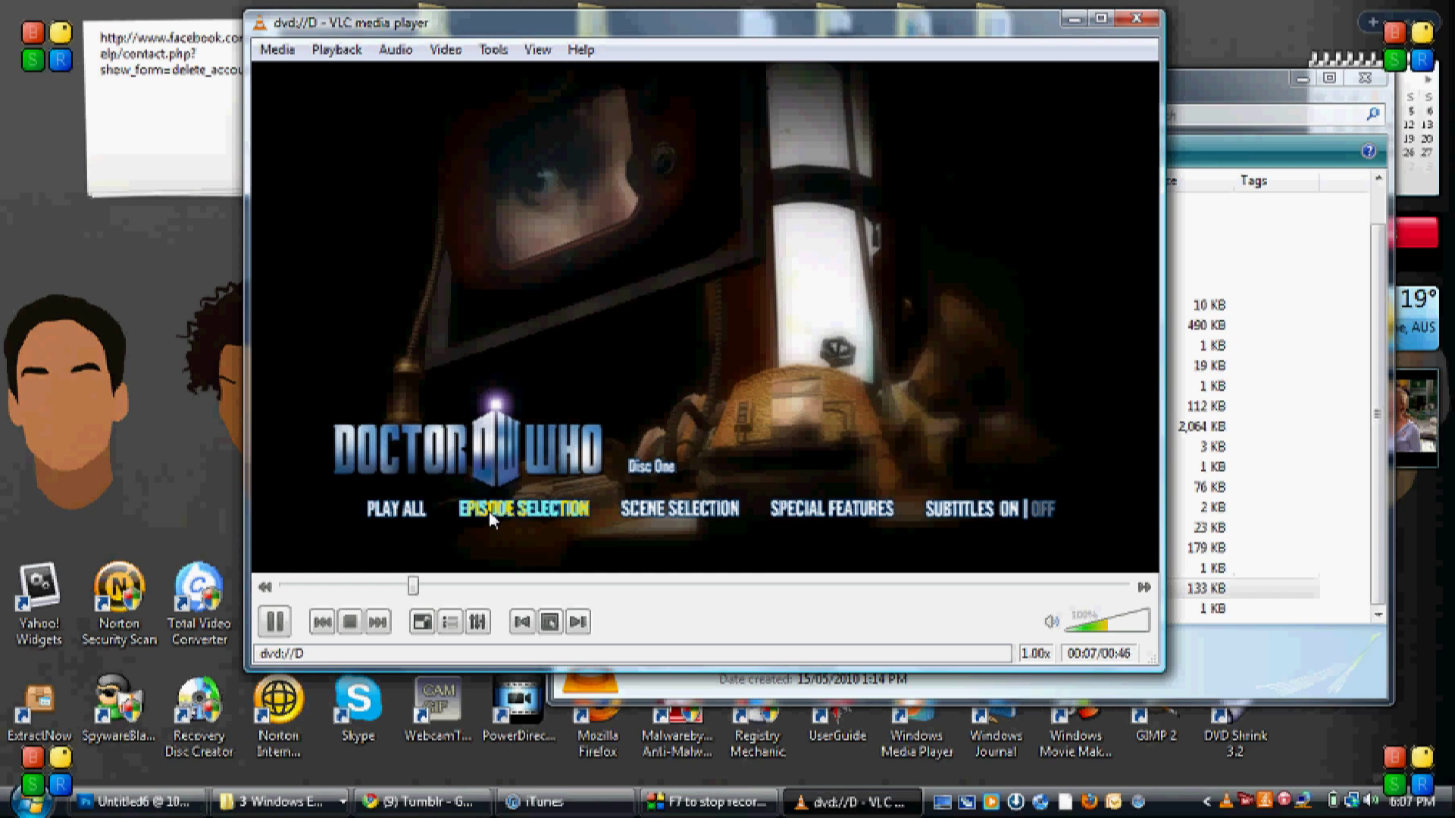
pyautogui.click(489, 511)
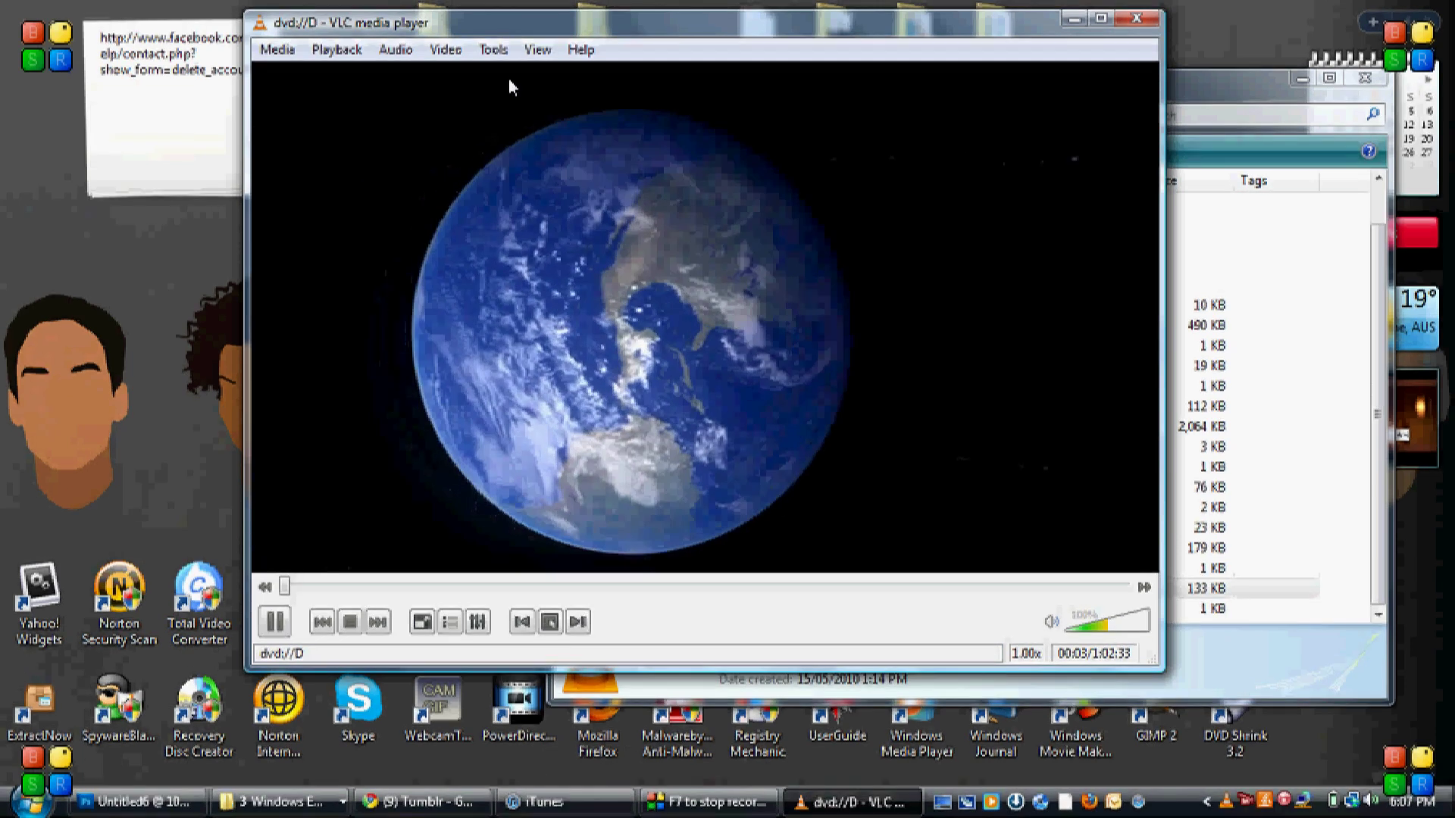
pyautogui.click(504, 588)
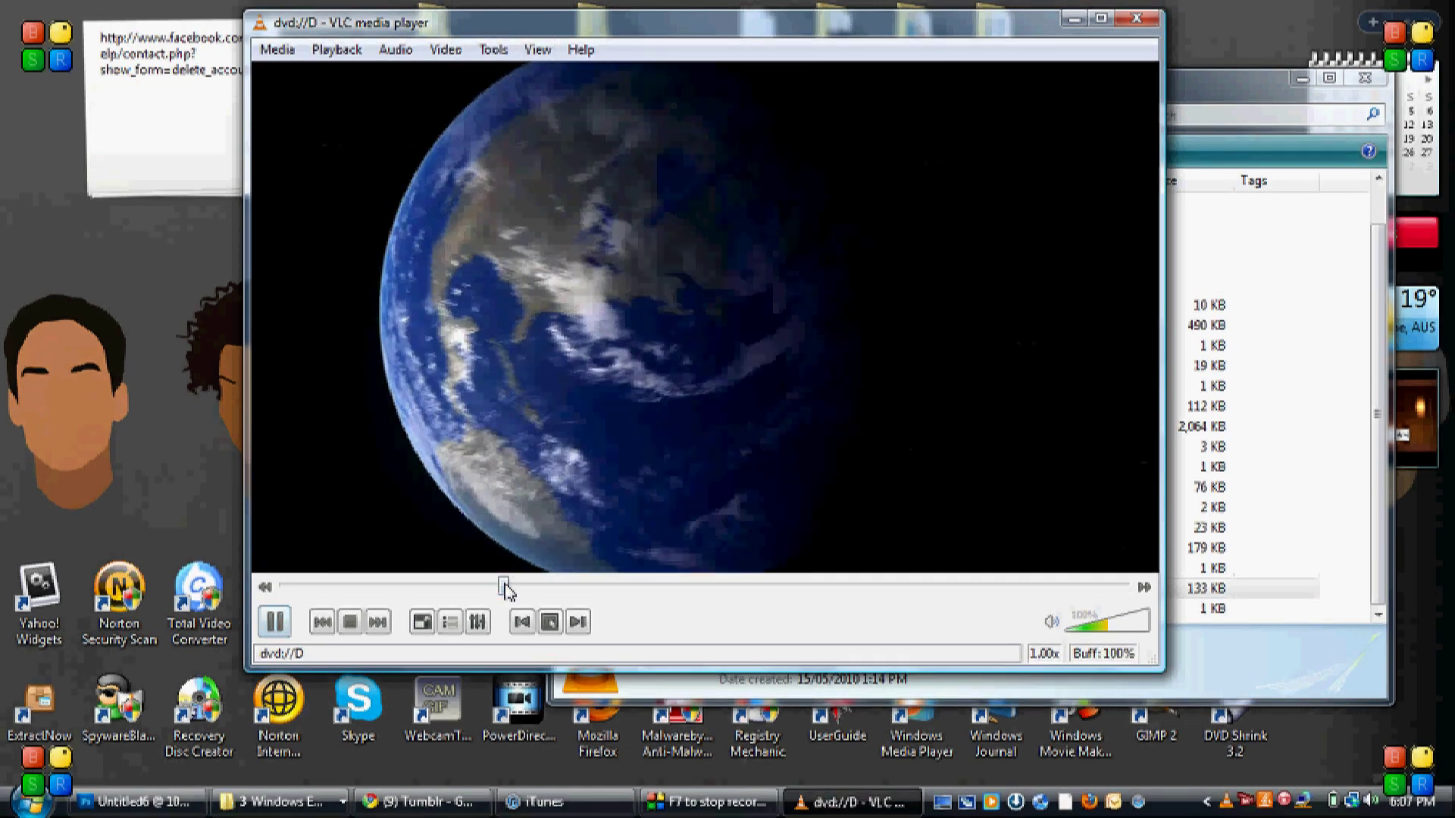
pyautogui.click(572, 587)
pyautogui.click(635, 588)
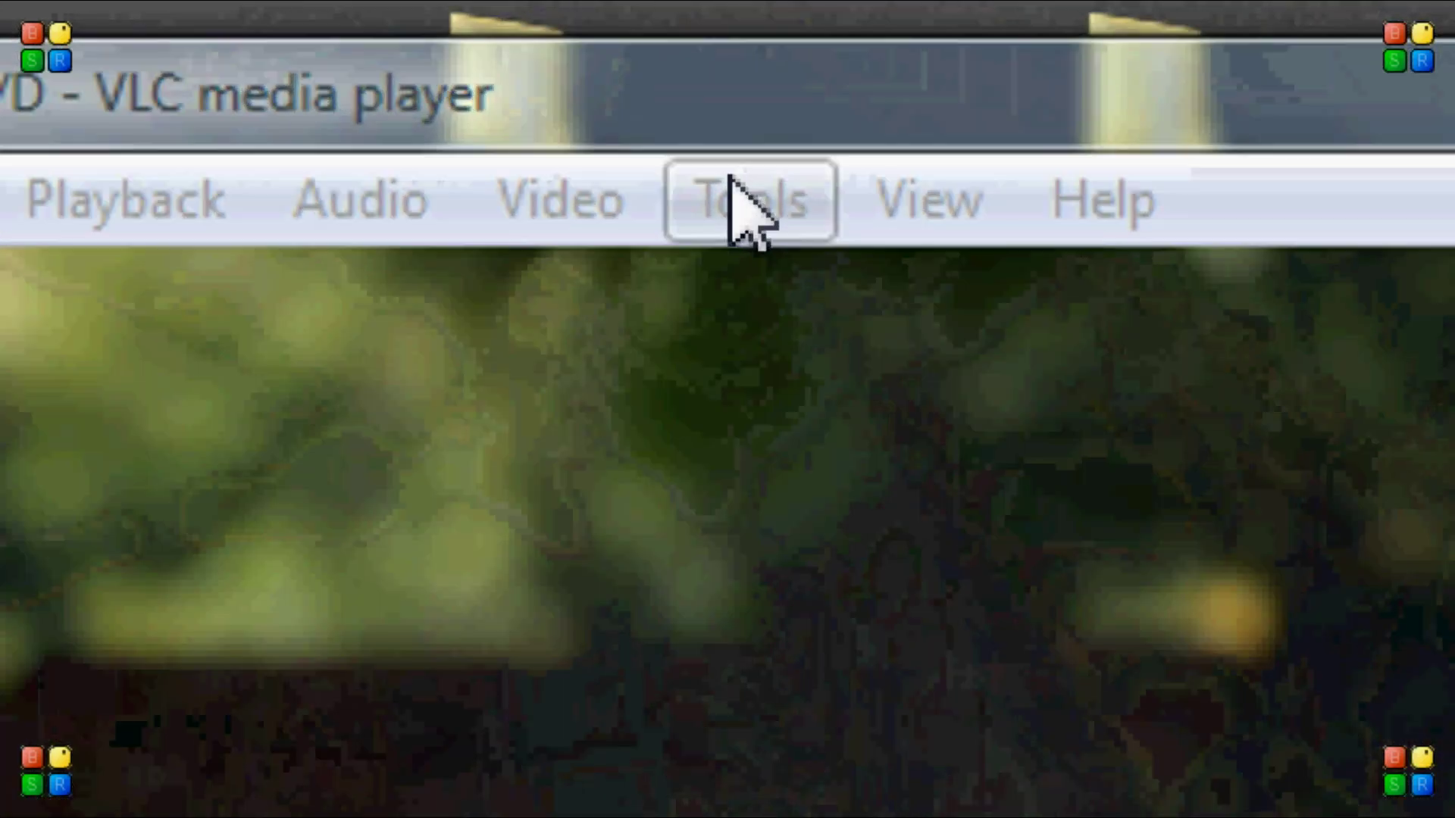
# Check the video snapshot directory in the video preferences and save them with the VLC Shots folder and jpg format
pyautogui.click(729, 182)
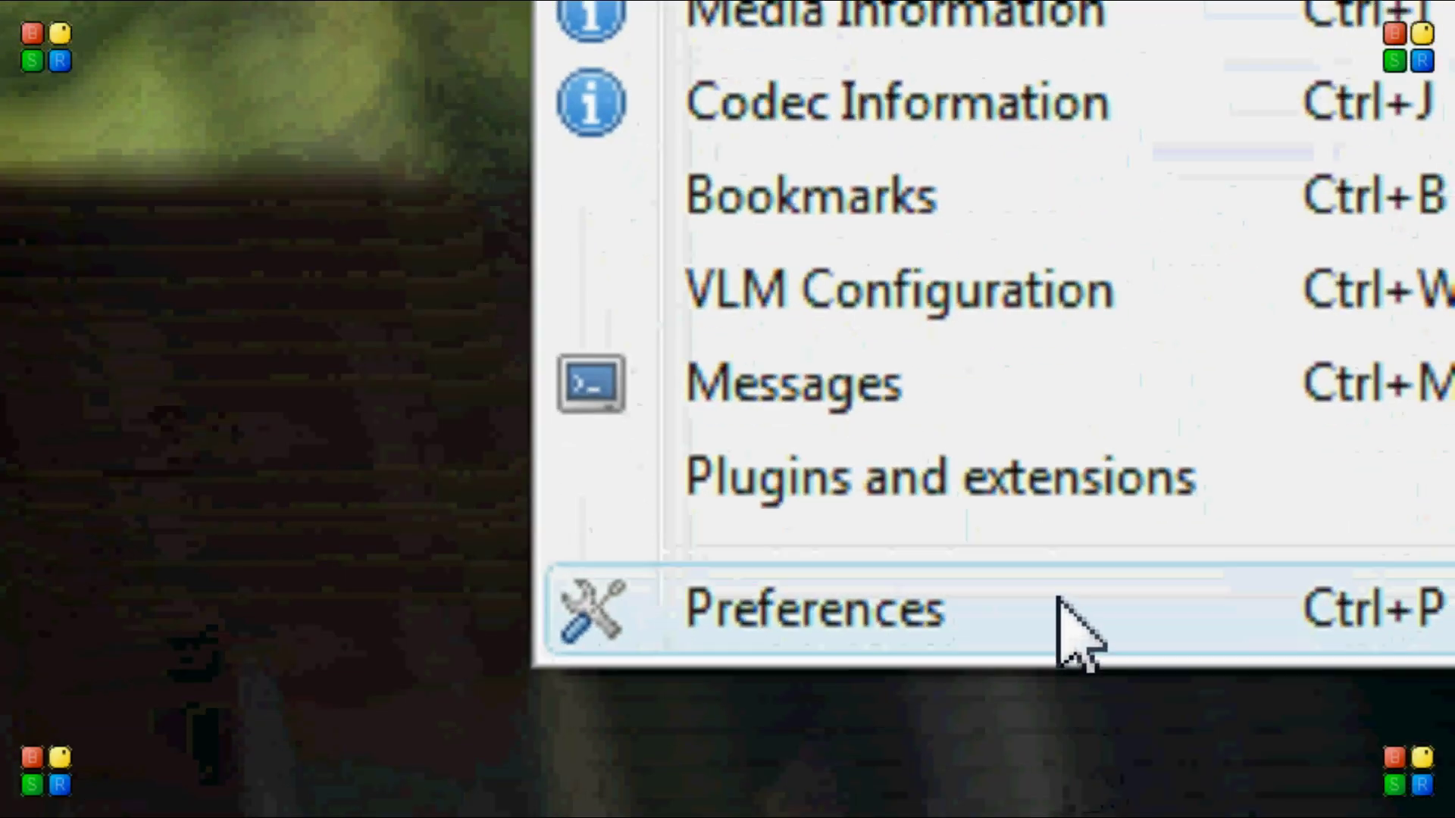
pyautogui.click(1060, 603)
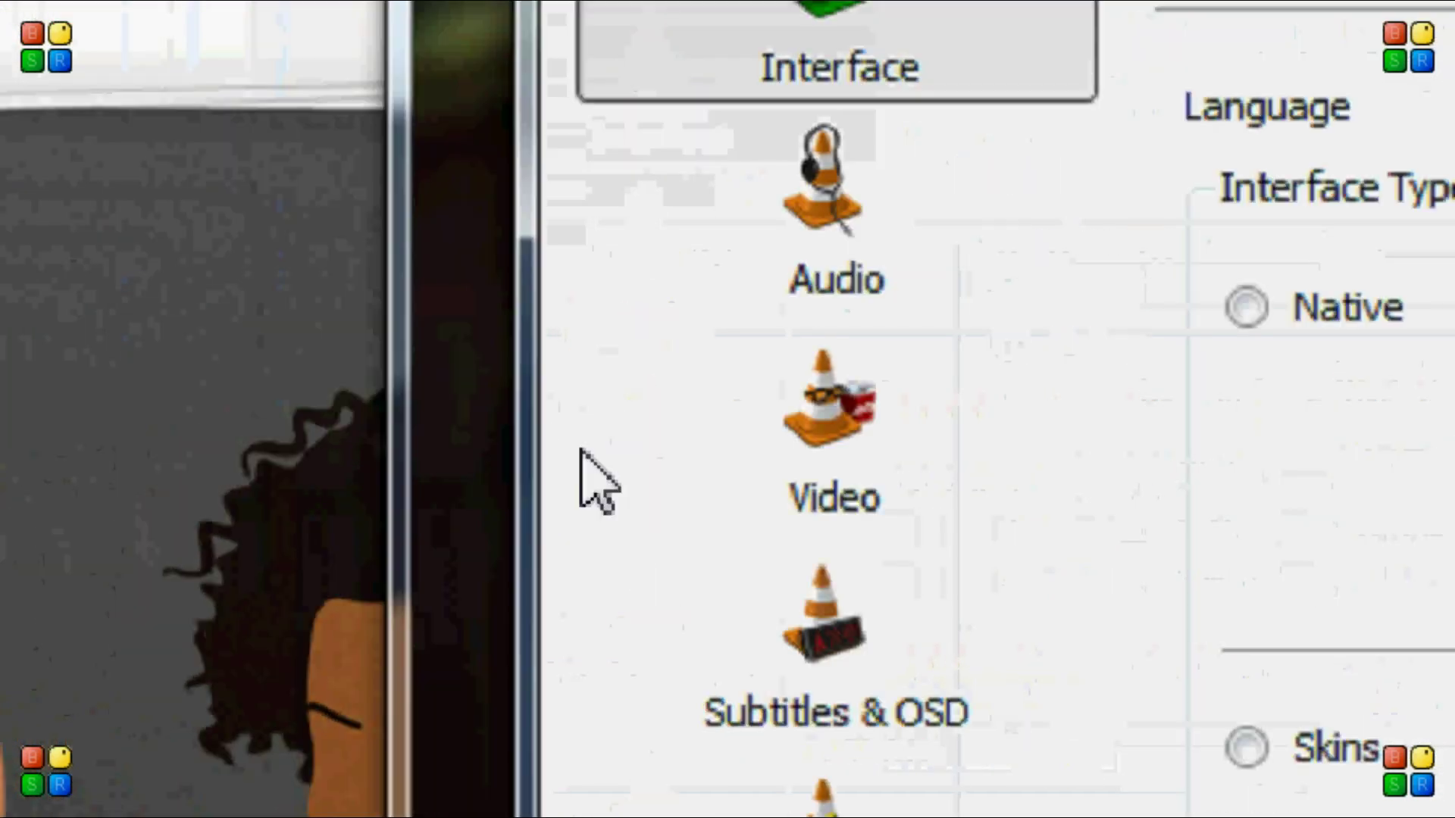
pyautogui.click(246, 502)
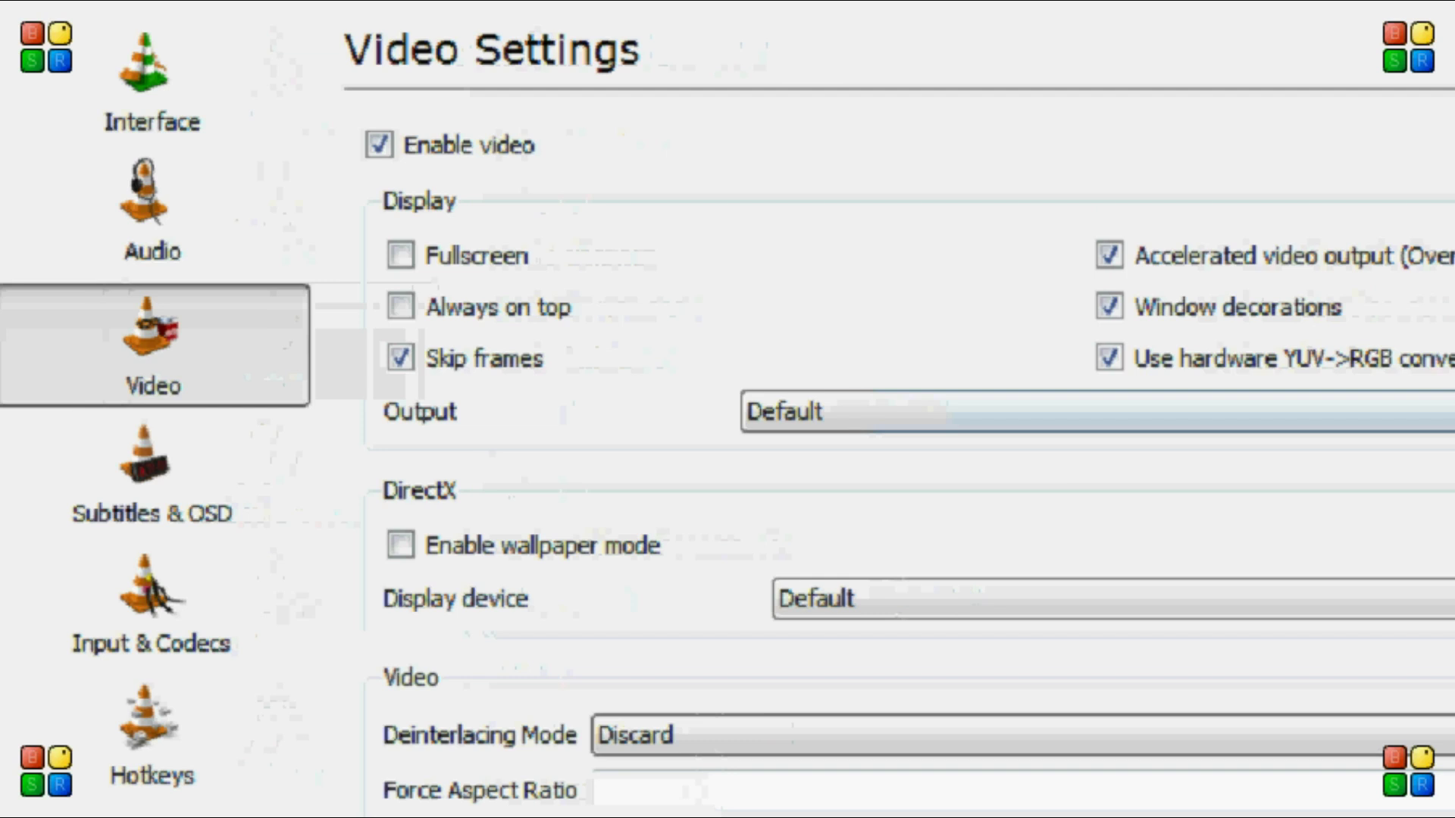
pyautogui.moveTo(1331, 283); pyautogui.dragTo(1285, 565)
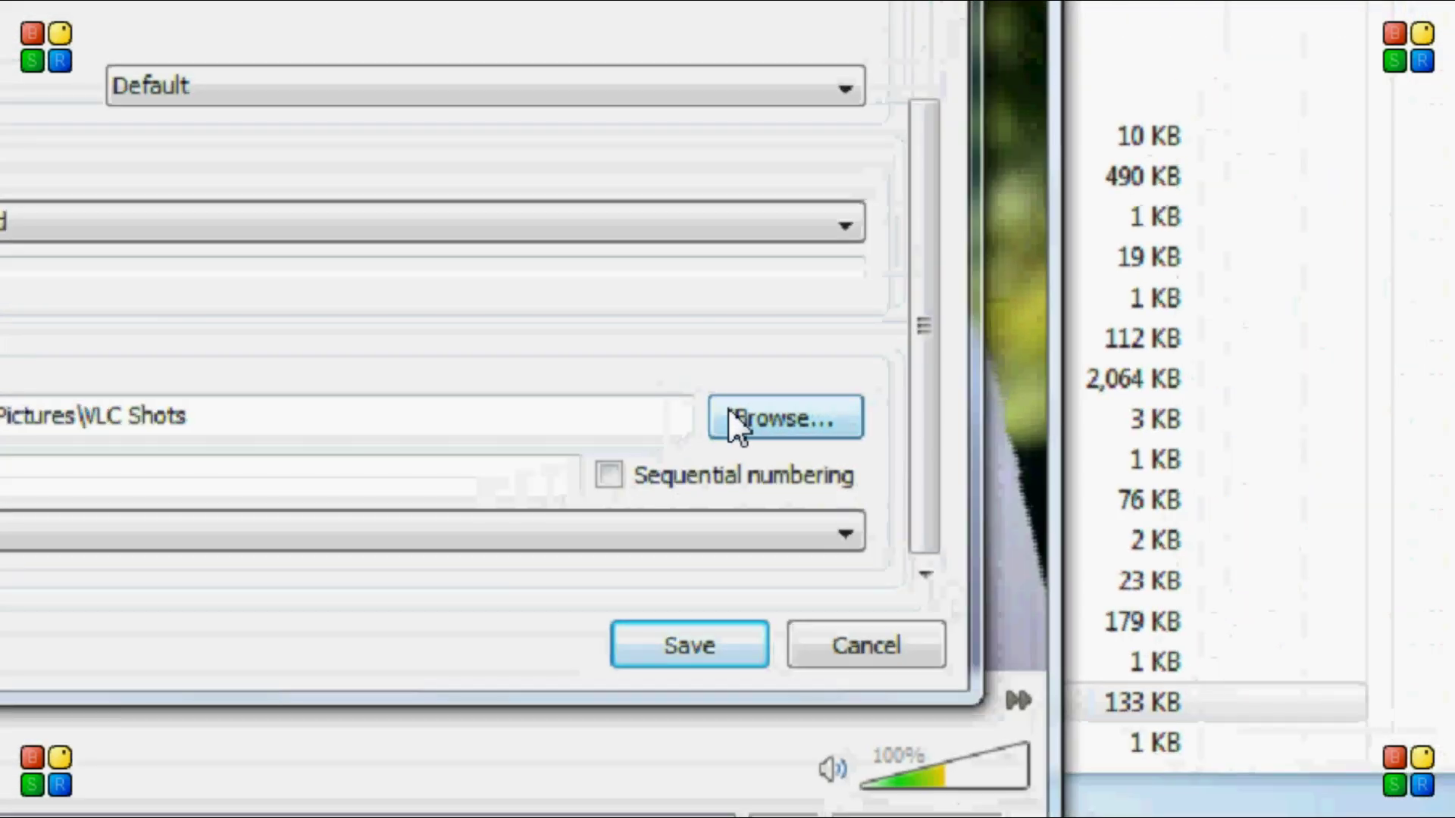
pyautogui.click(729, 415)
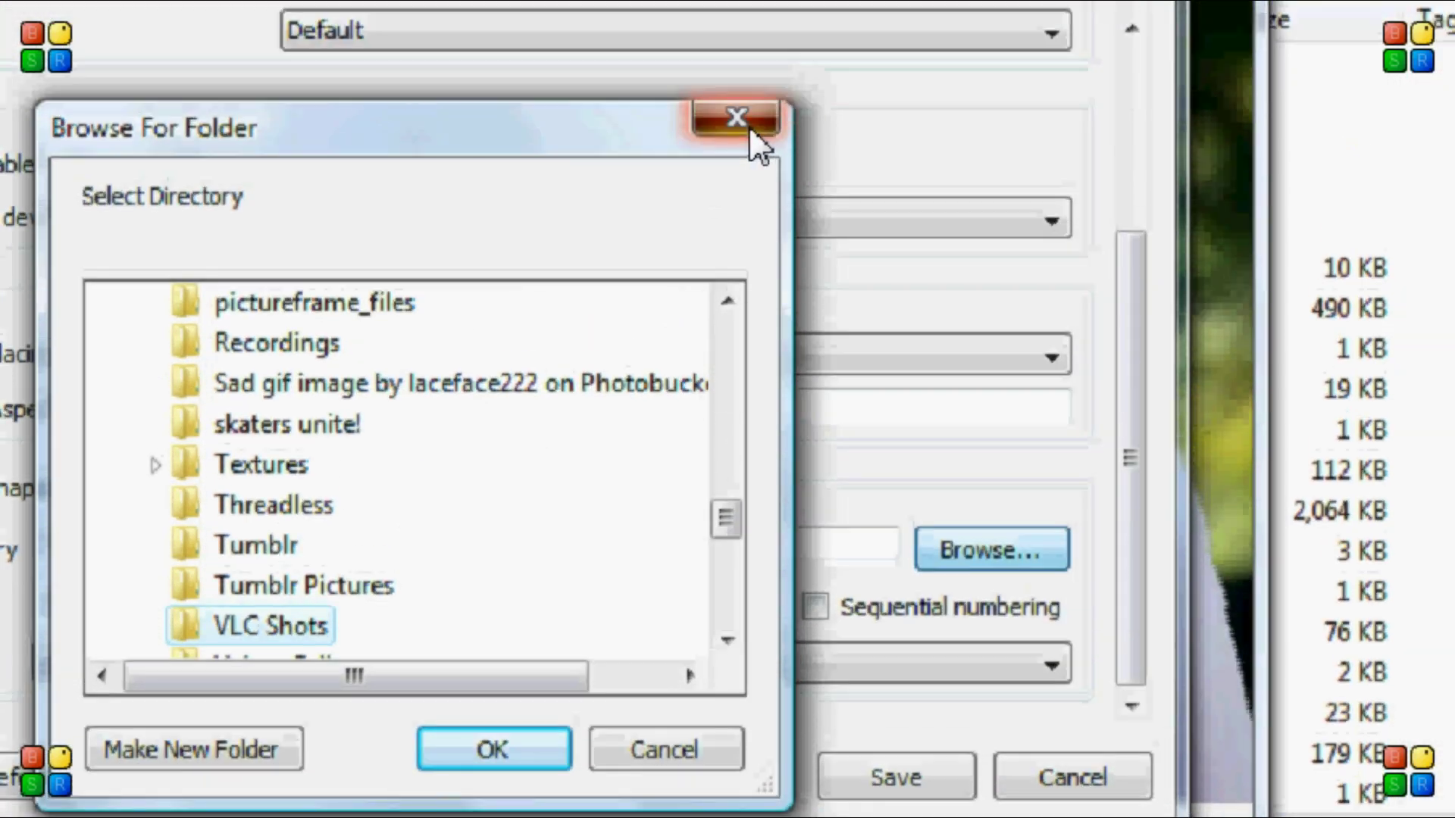
pyautogui.click(733, 2)
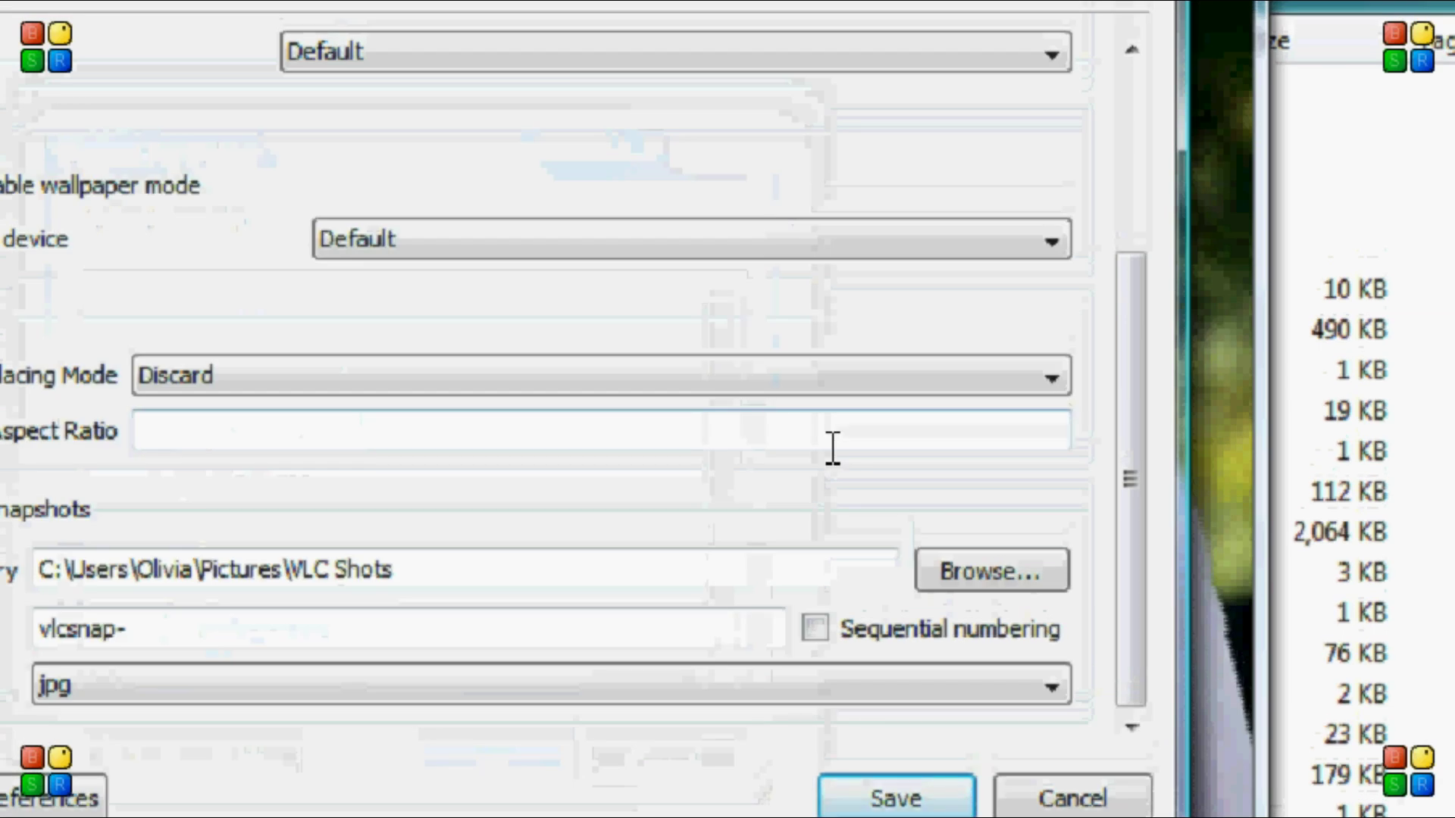
pyautogui.moveTo(832, 448)
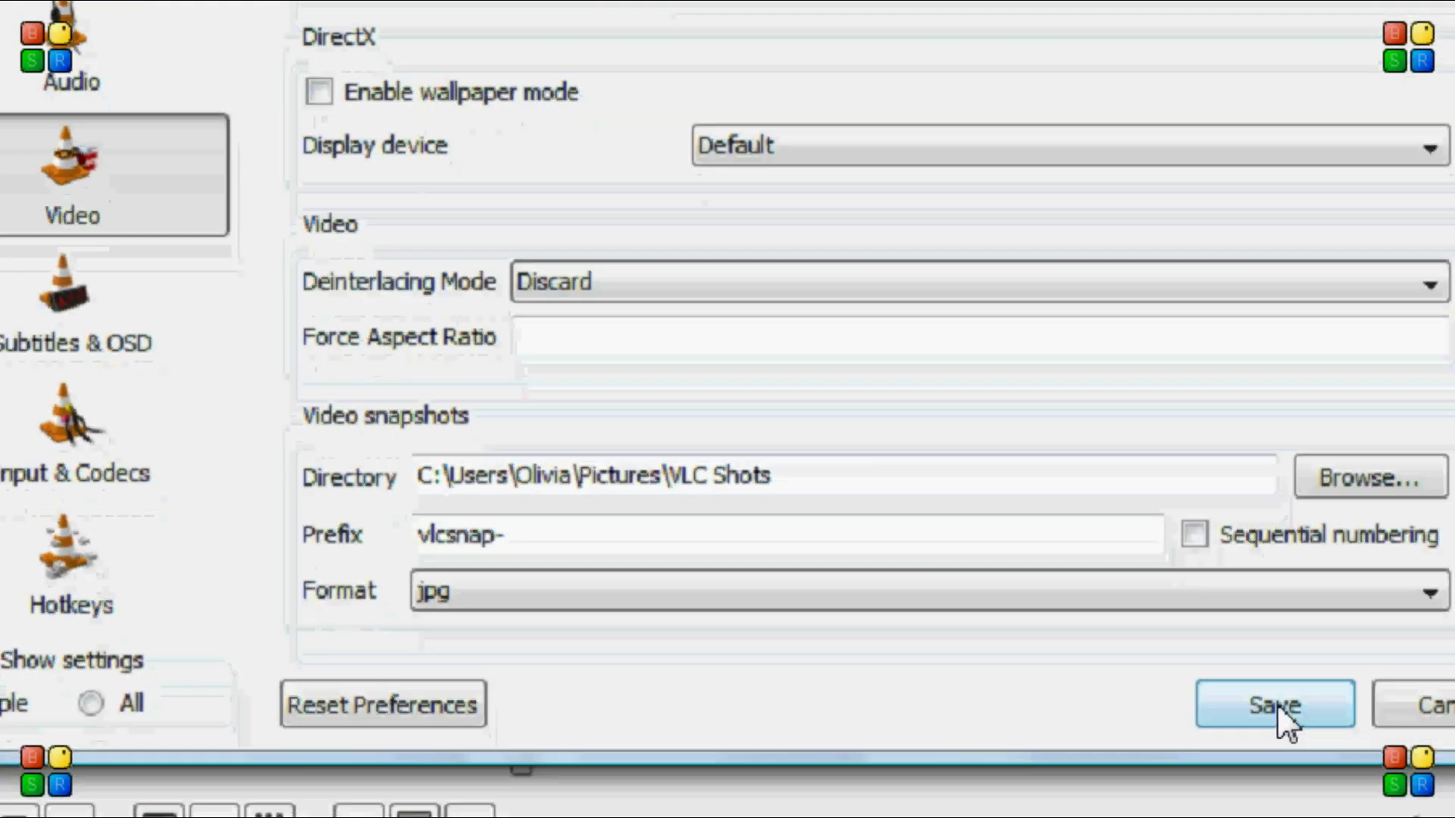
pyautogui.click(1302, 805)
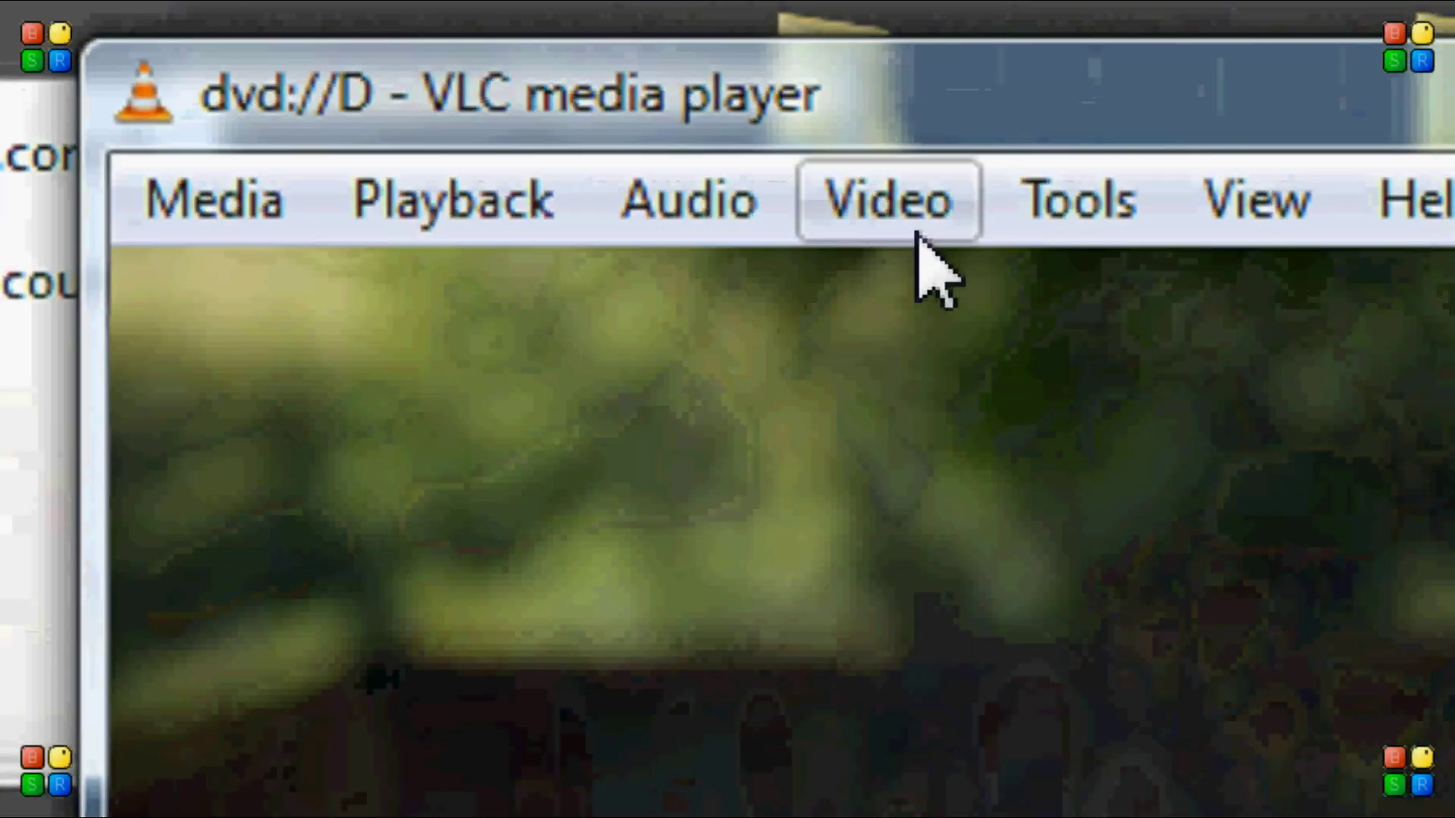
# Resume the episode and capture a rapid series of snapshots while the scene plays, pausing playback at 24:12
pyautogui.click(917, 235)
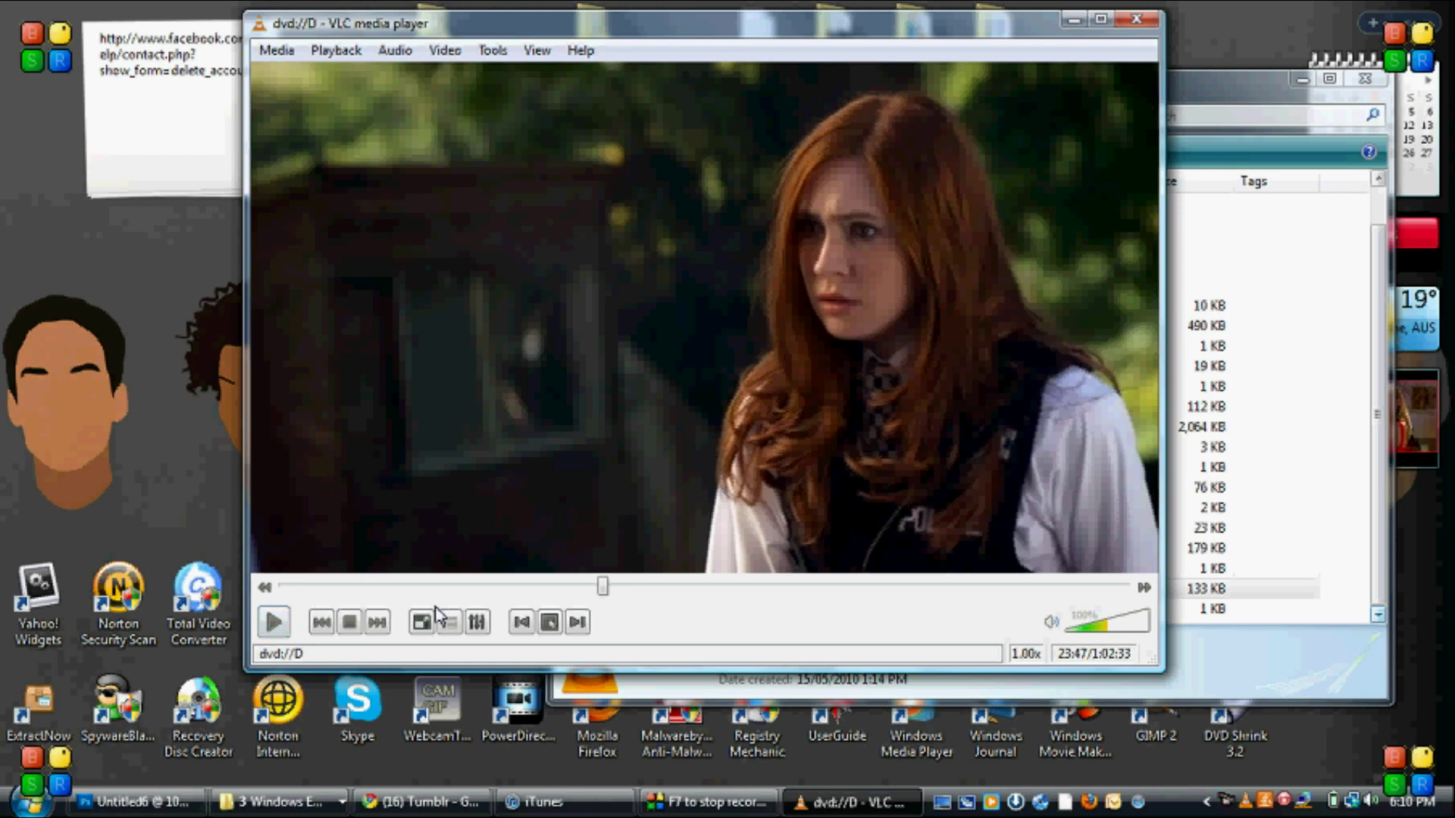
pyautogui.click(274, 623)
pyautogui.hotkey('shift', 's')
pyautogui.hotkey('shift', 's')
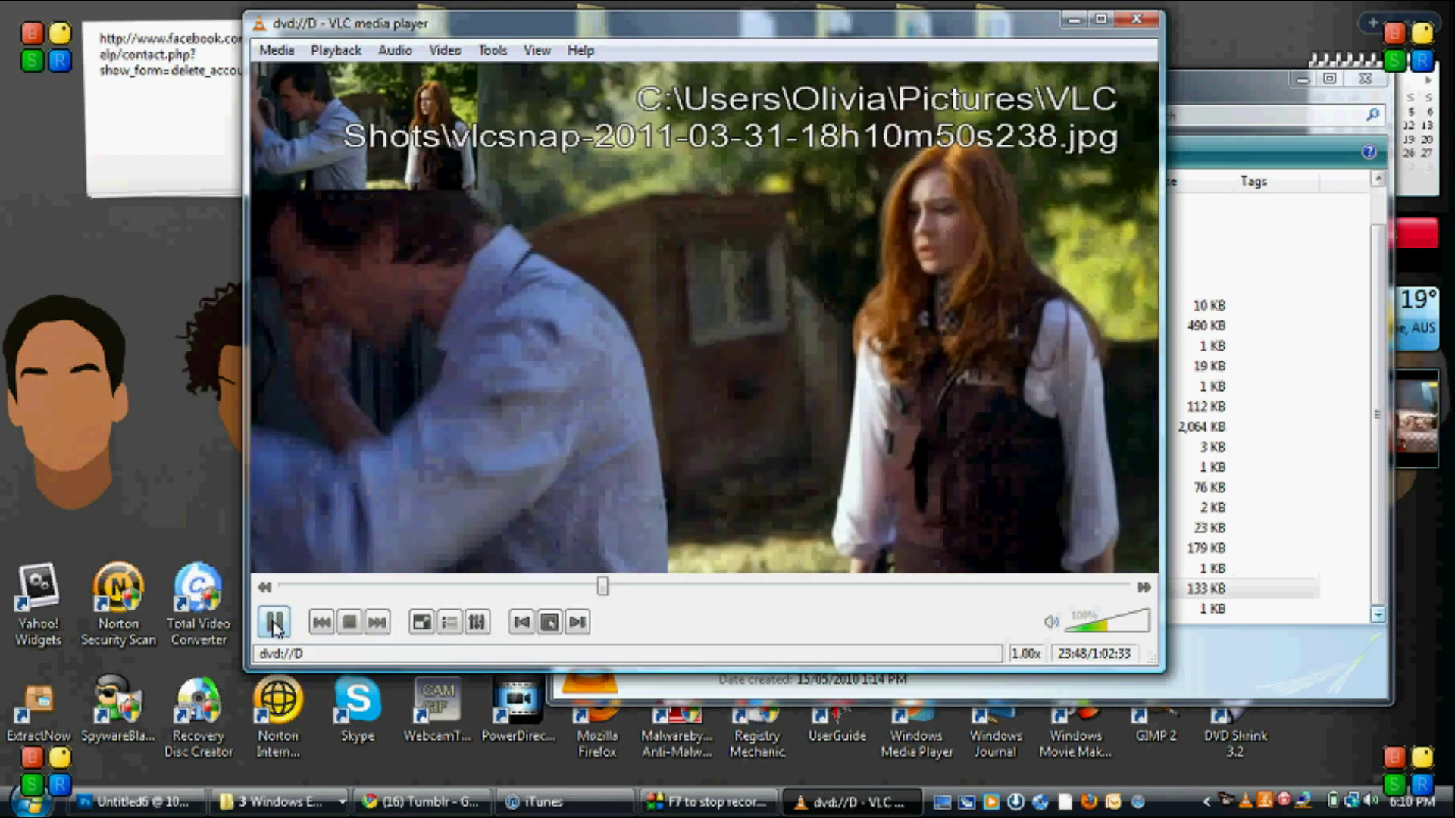
pyautogui.hotkey('shift', 's')
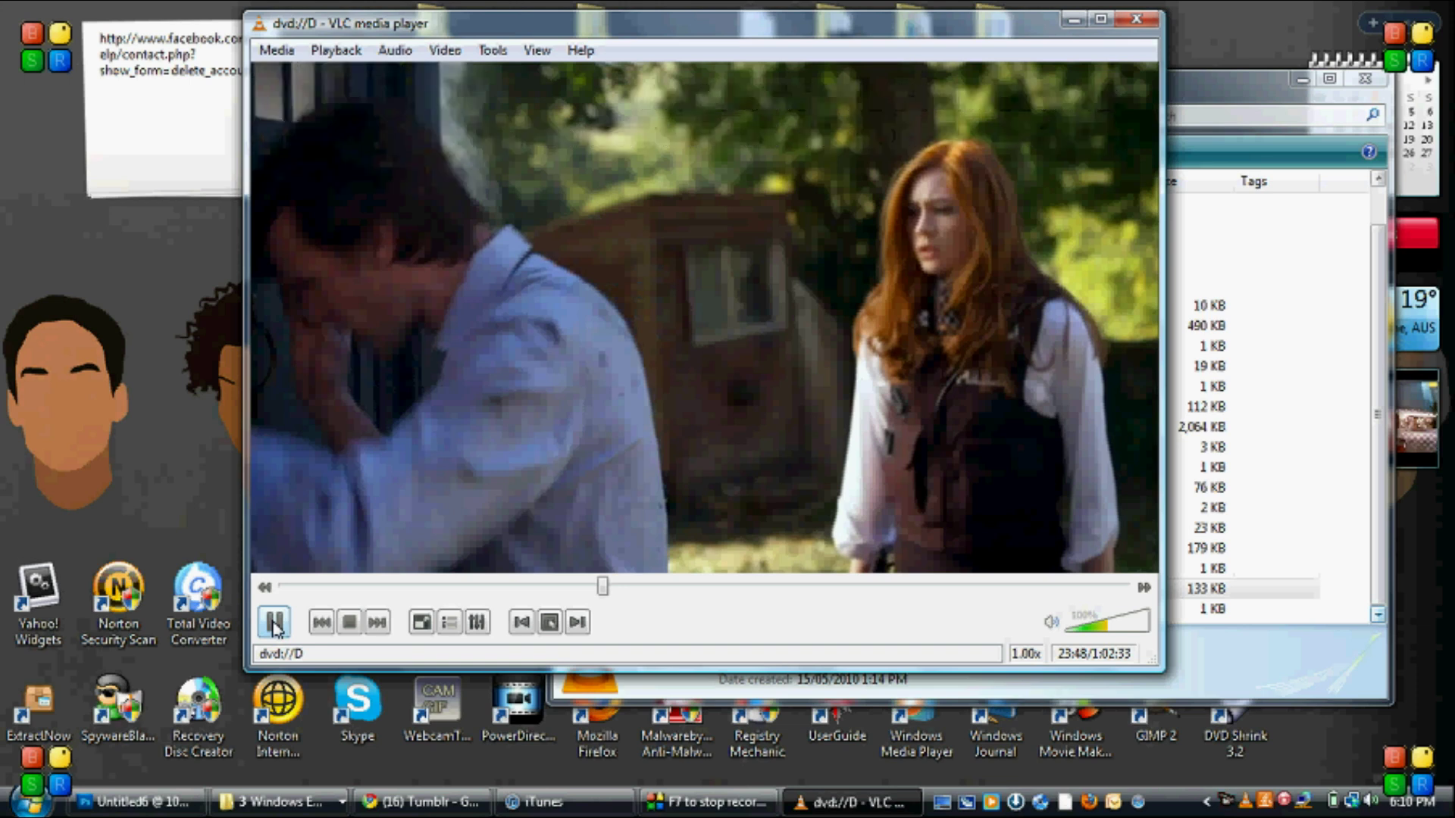
pyautogui.hotkey('shift', 's')
pyautogui.hotkey('shift', 's')
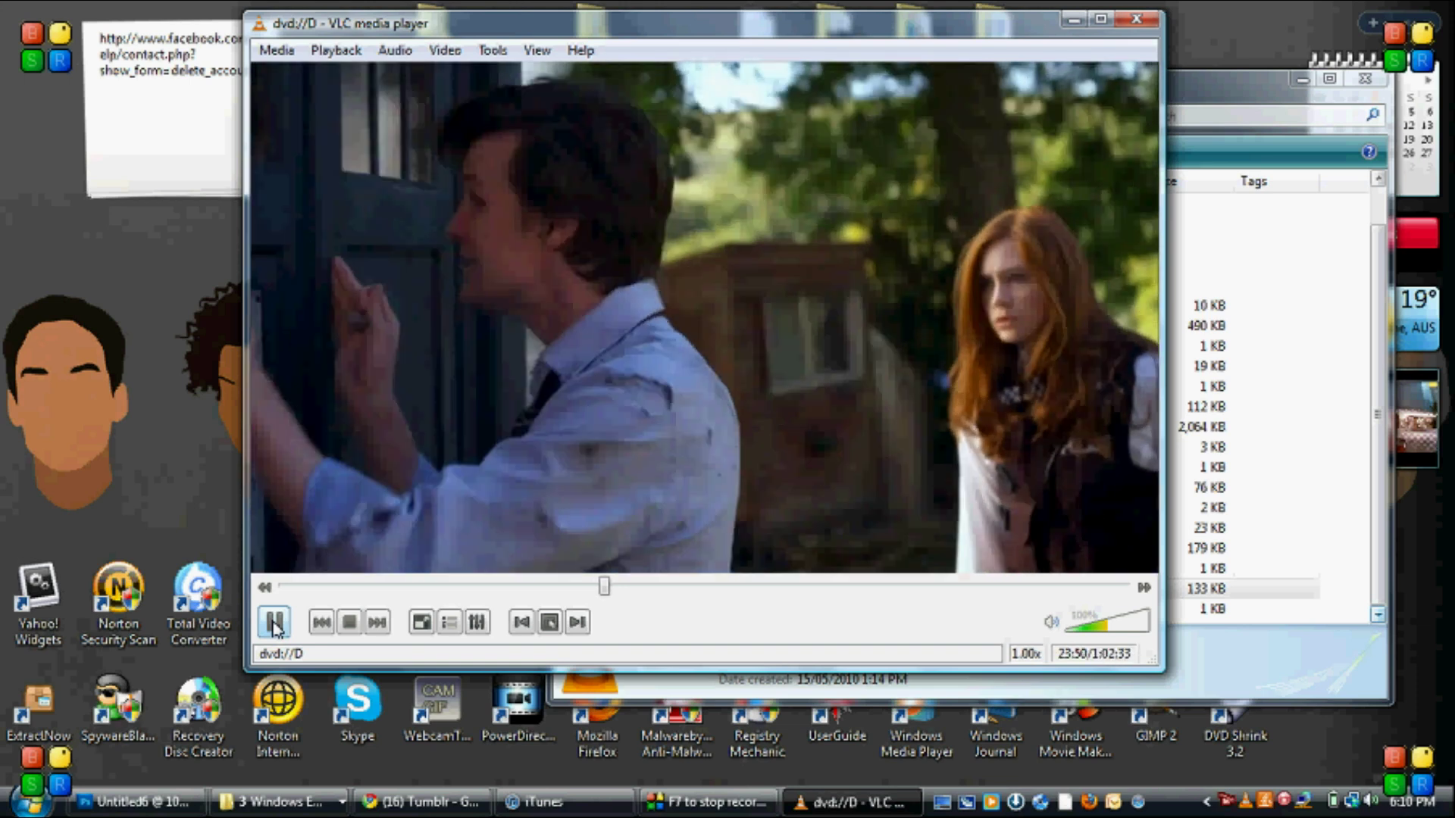
pyautogui.hotkey('shift', 's')
pyautogui.hotkey('shift', 's')
pyautogui.hotkey('shift', 's')
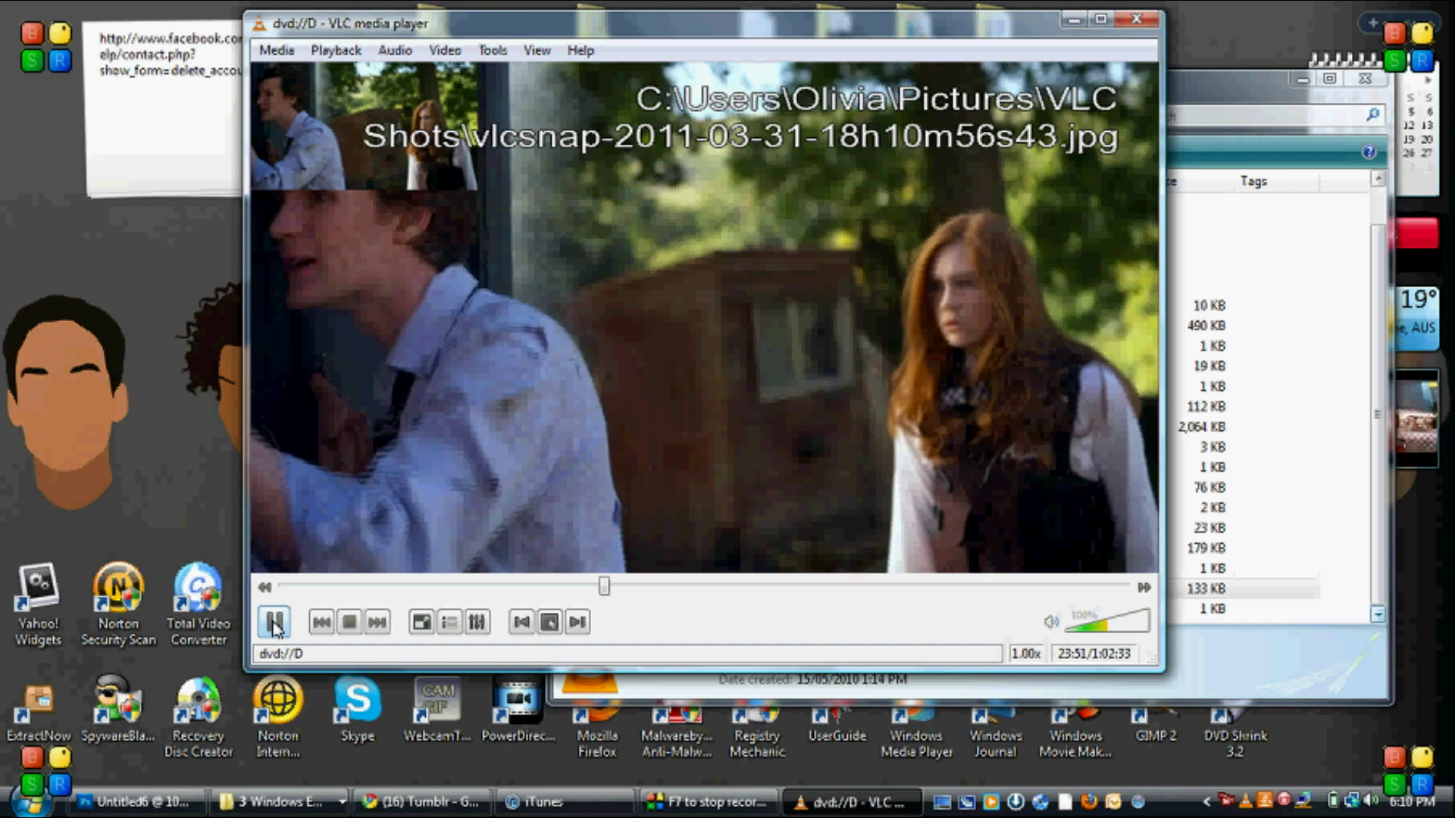
pyautogui.hotkey('shift', 's')
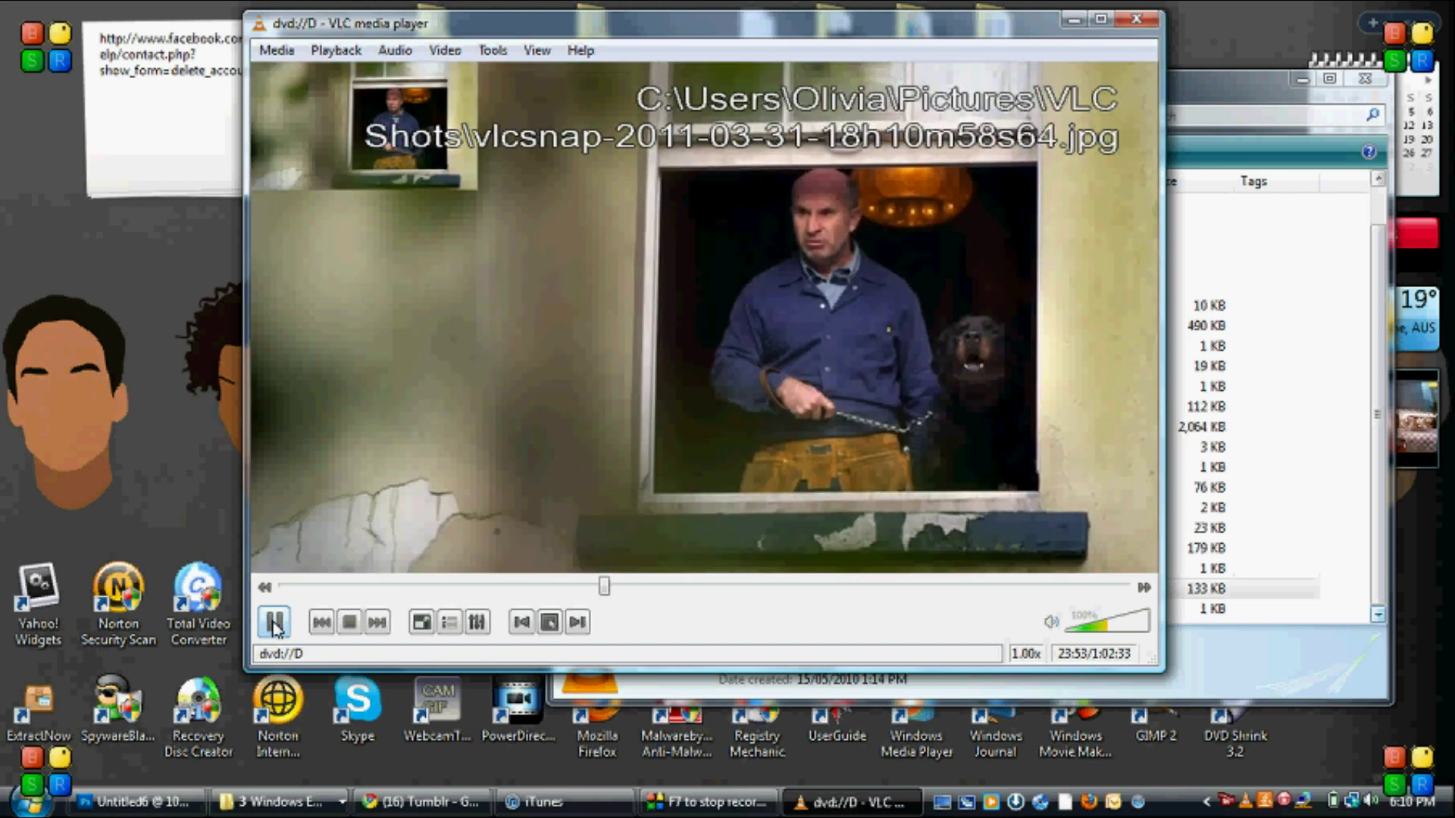
pyautogui.hotkey('shift', 's')
pyautogui.hotkey('shift', 's')
pyautogui.hotkey('shift', 's')
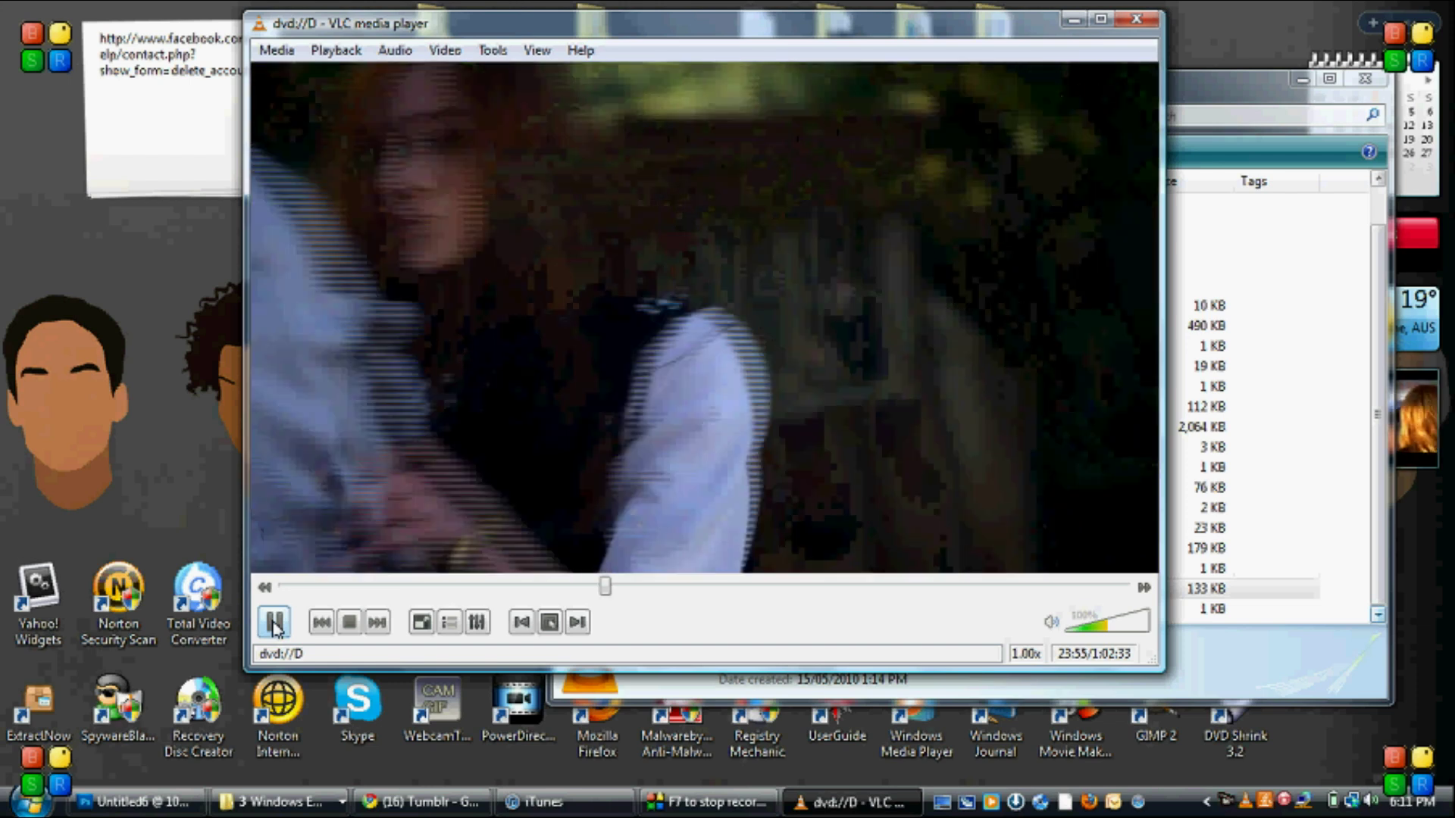
pyautogui.hotkey('shift', 's')
pyautogui.hotkey('shift', 's')
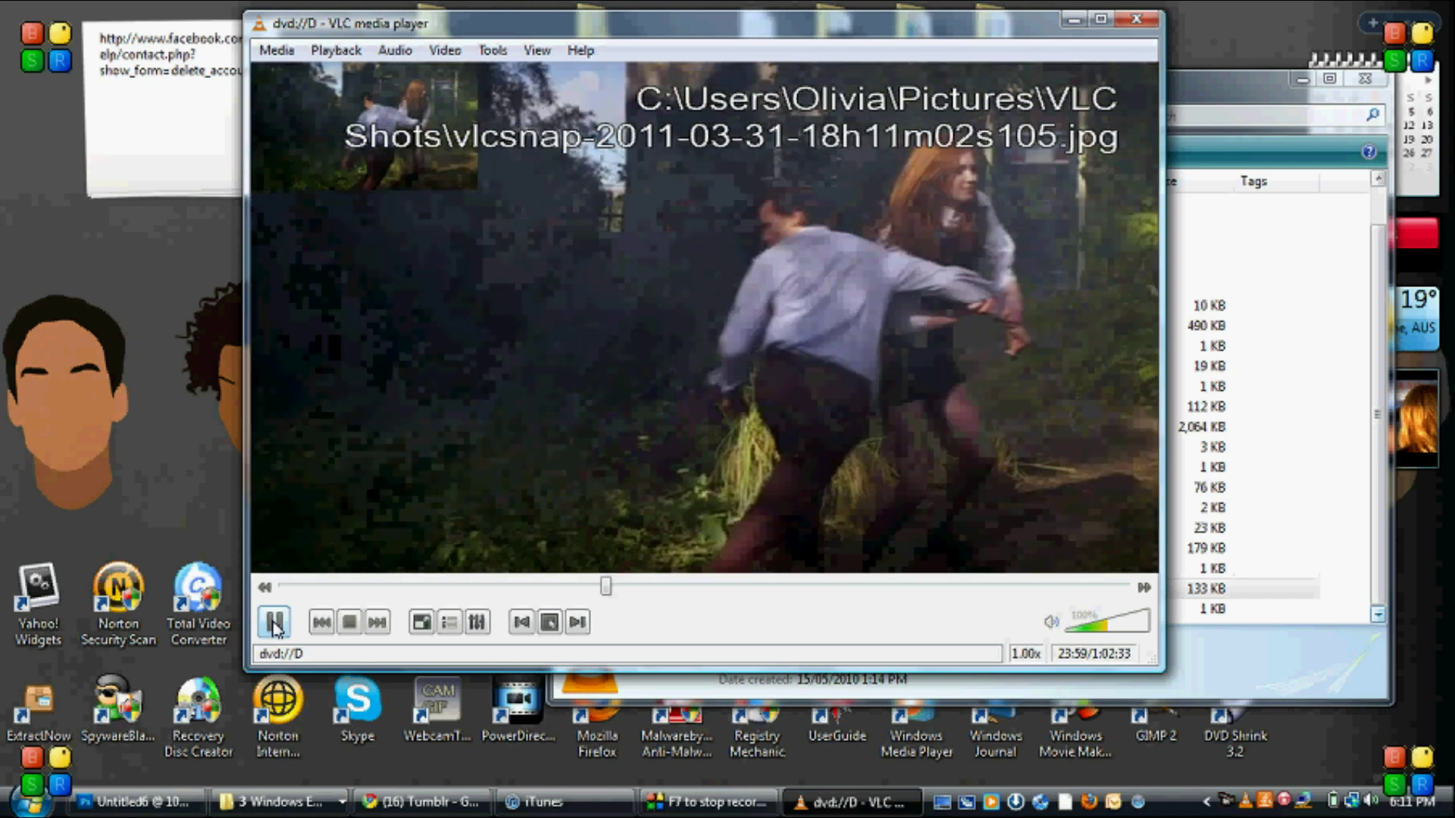
pyautogui.hotkey('shift', 's')
pyautogui.hotkey('shift', 's')
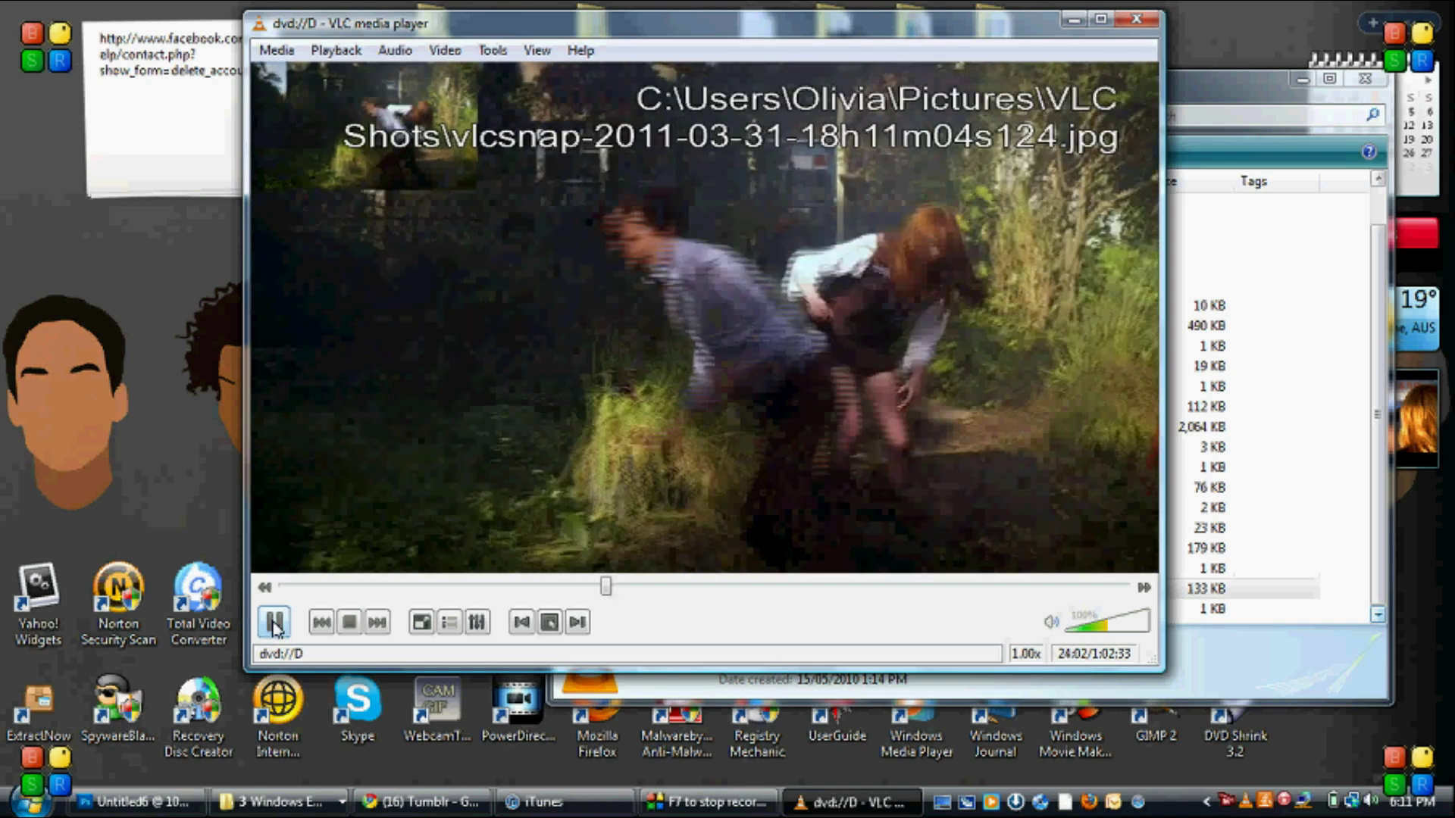
pyautogui.hotkey('shift', 's')
pyautogui.hotkey('shift', 's')
pyautogui.hotkey('shift', 's')
pyautogui.hotkey('shift', 's')
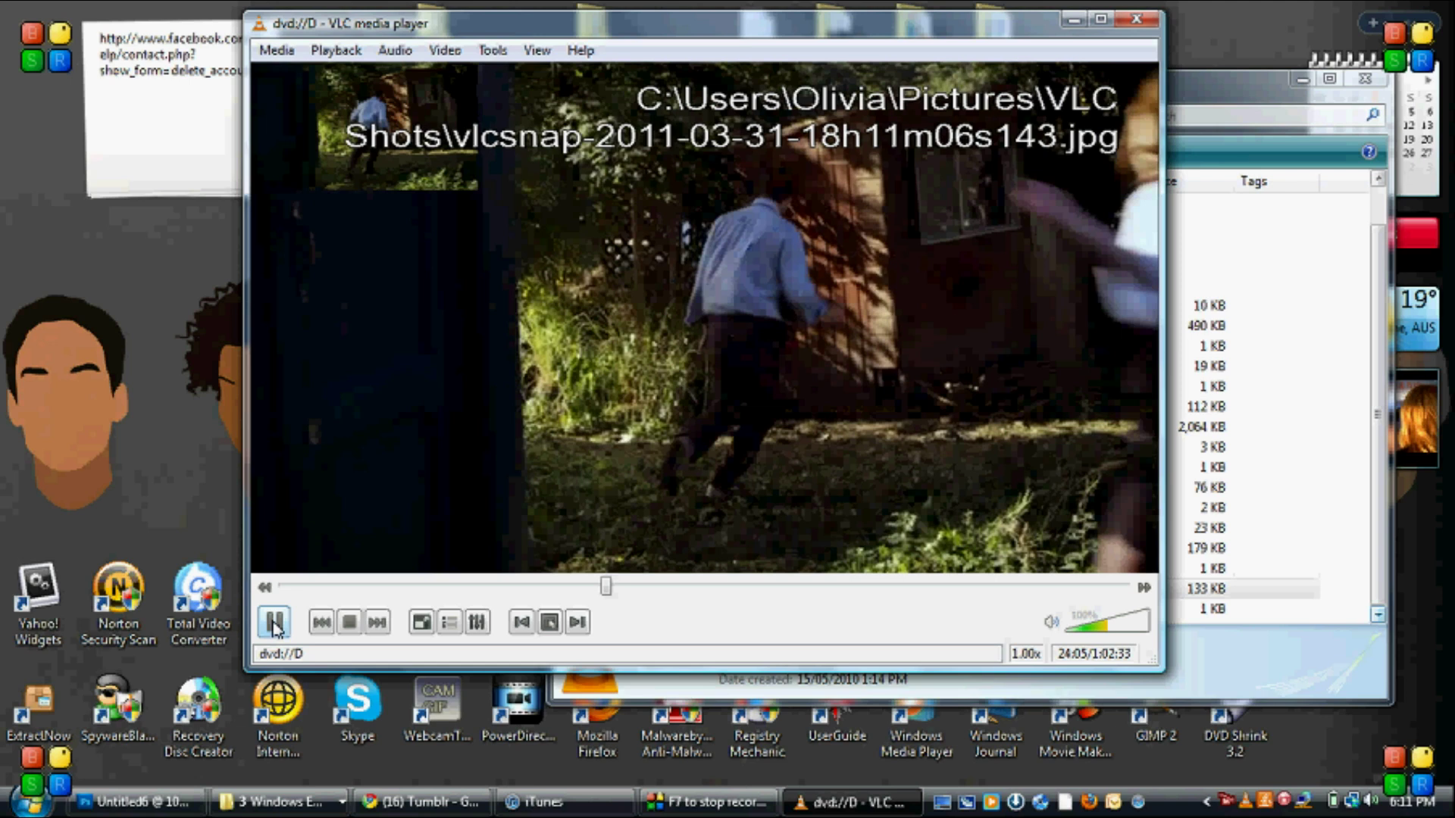
pyautogui.hotkey('shift', 's')
pyautogui.hotkey('shift', 's')
pyautogui.hotkey('shift', 's')
pyautogui.hotkey('shift', 's')
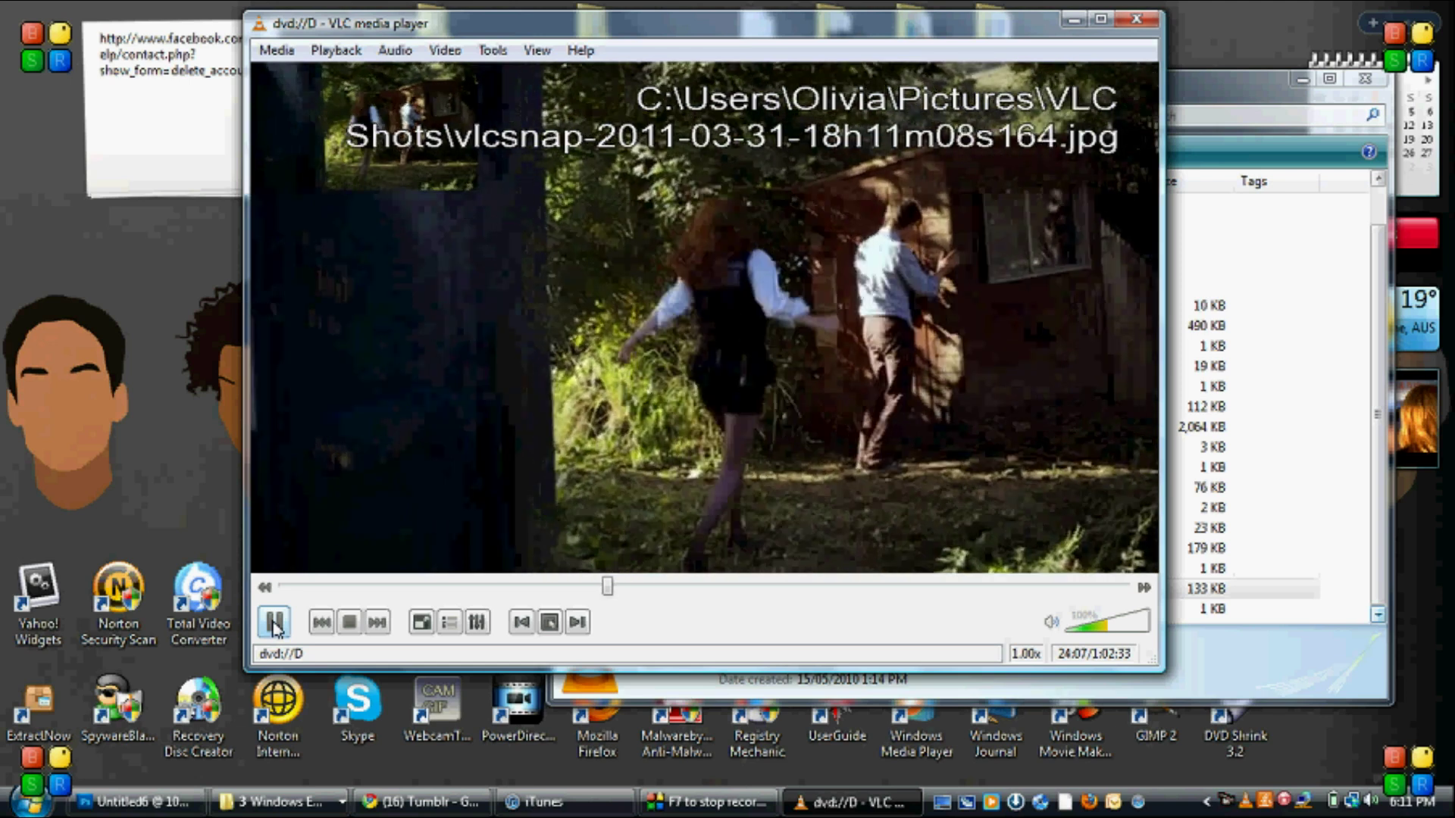
pyautogui.hotkey('shift', 's')
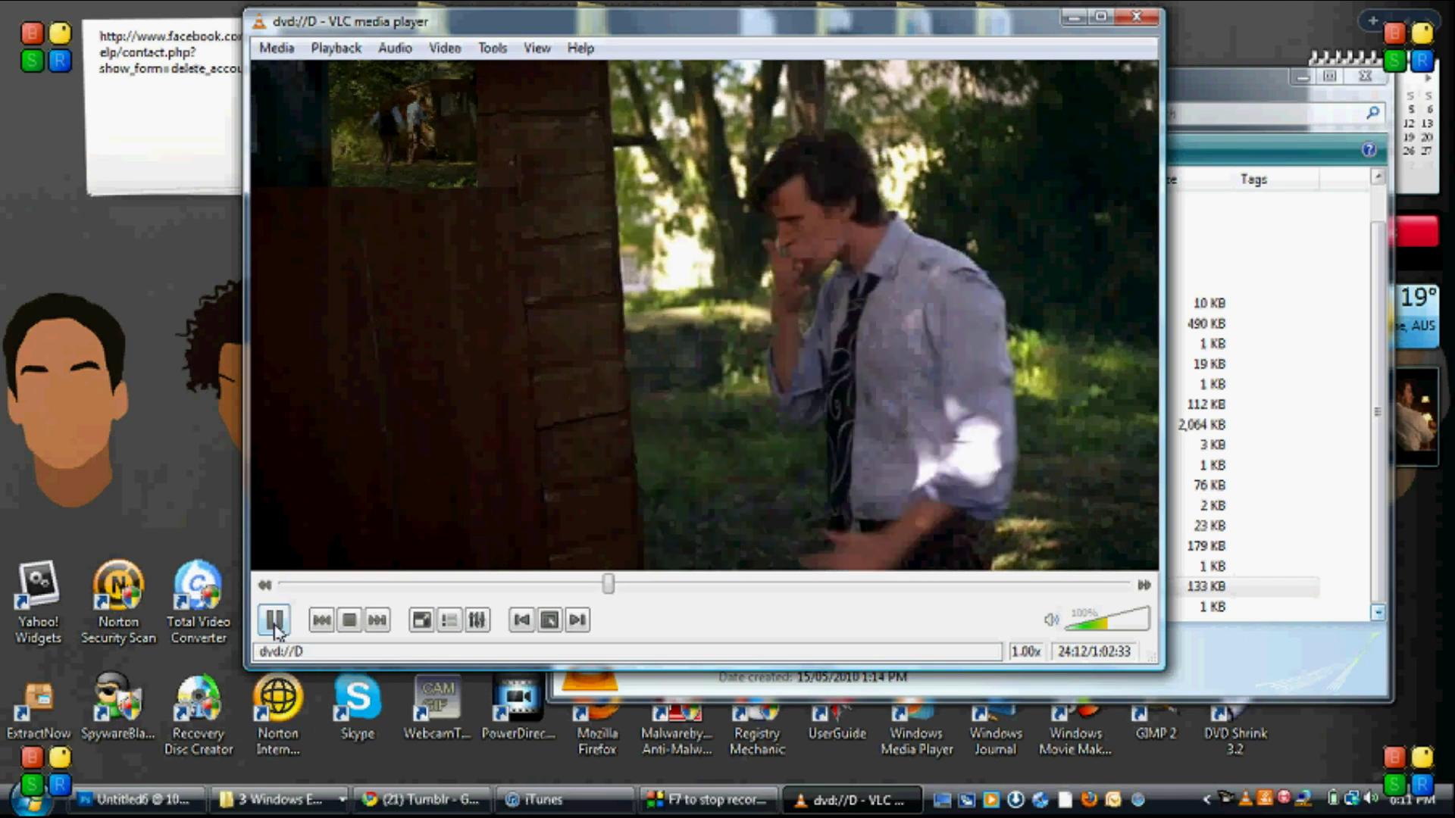
pyautogui.click(274, 621)
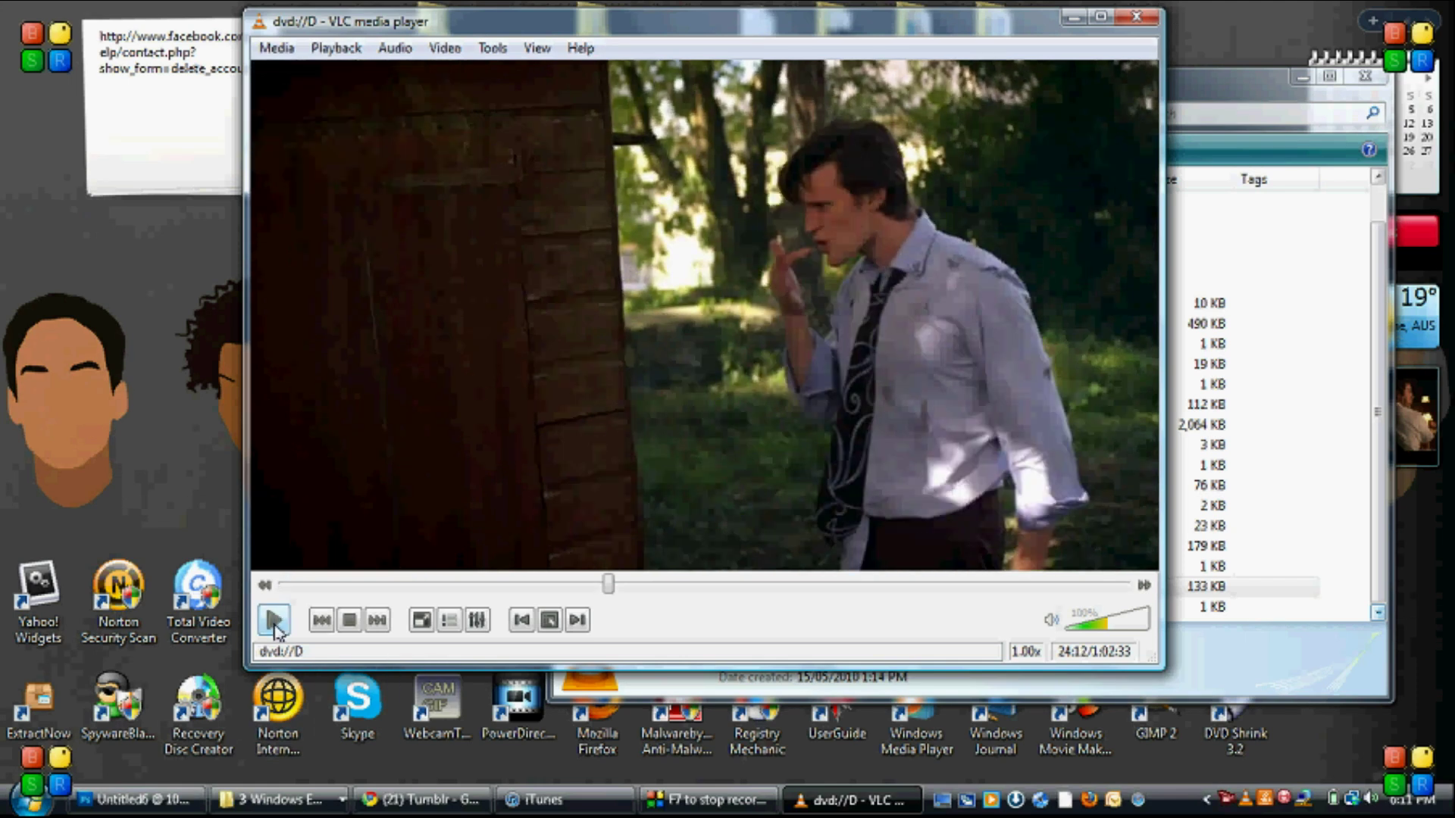
# Switch to Windows Explorer to open the user's home folder, and bring the VLC window back to the front
pyautogui.click(1261, 72)
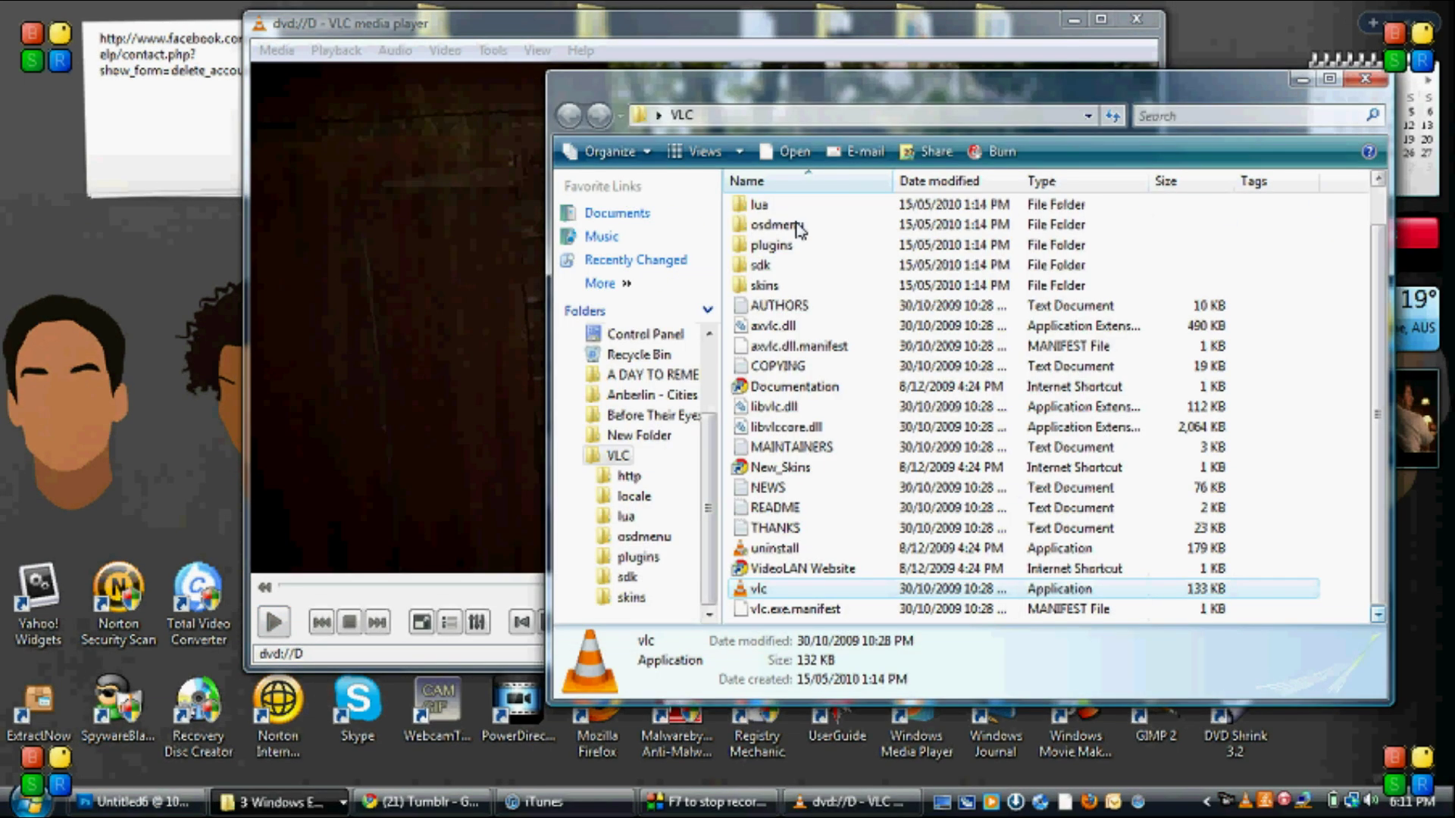
pyautogui.click(659, 114)
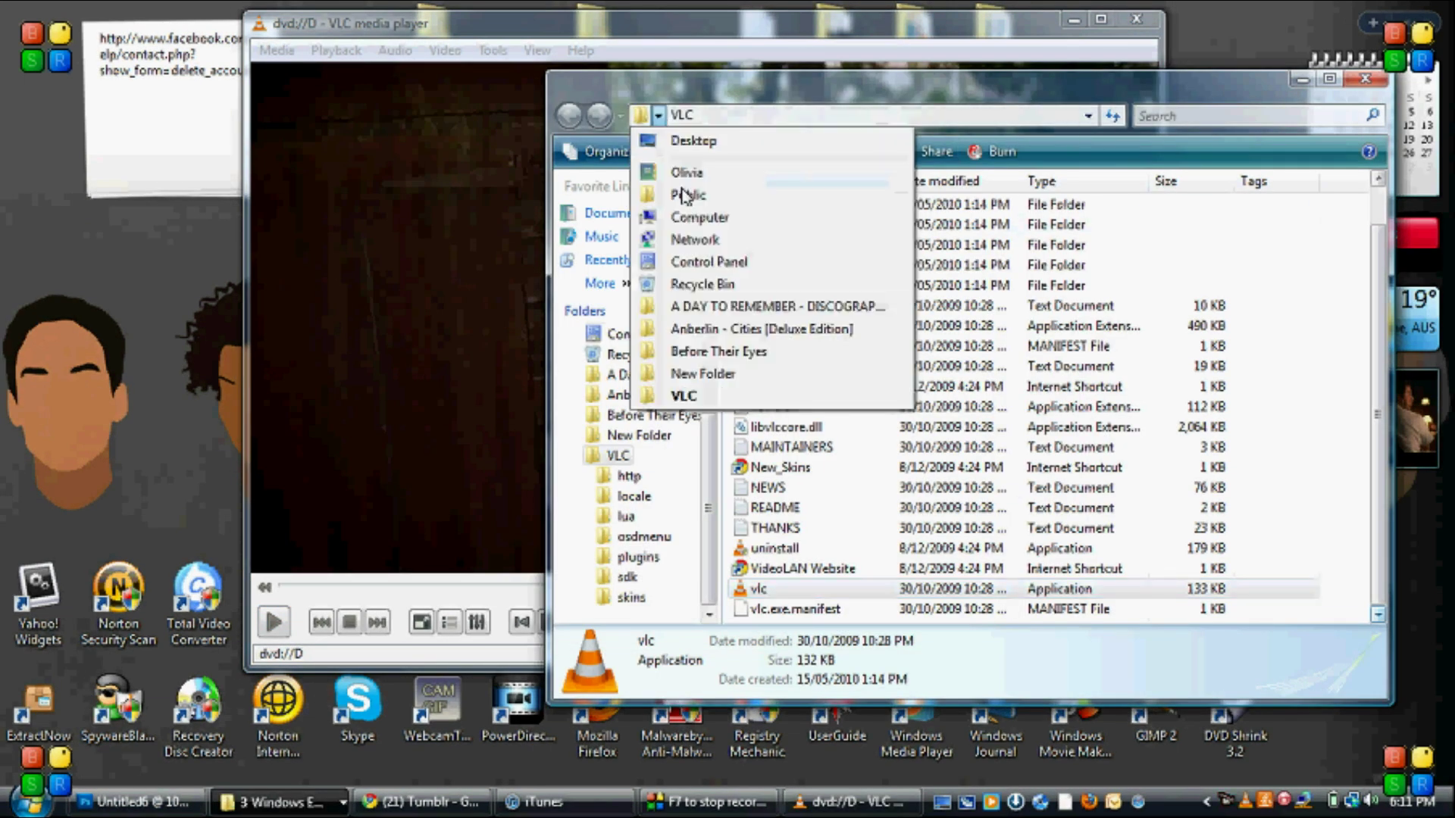
pyautogui.click(713, 176)
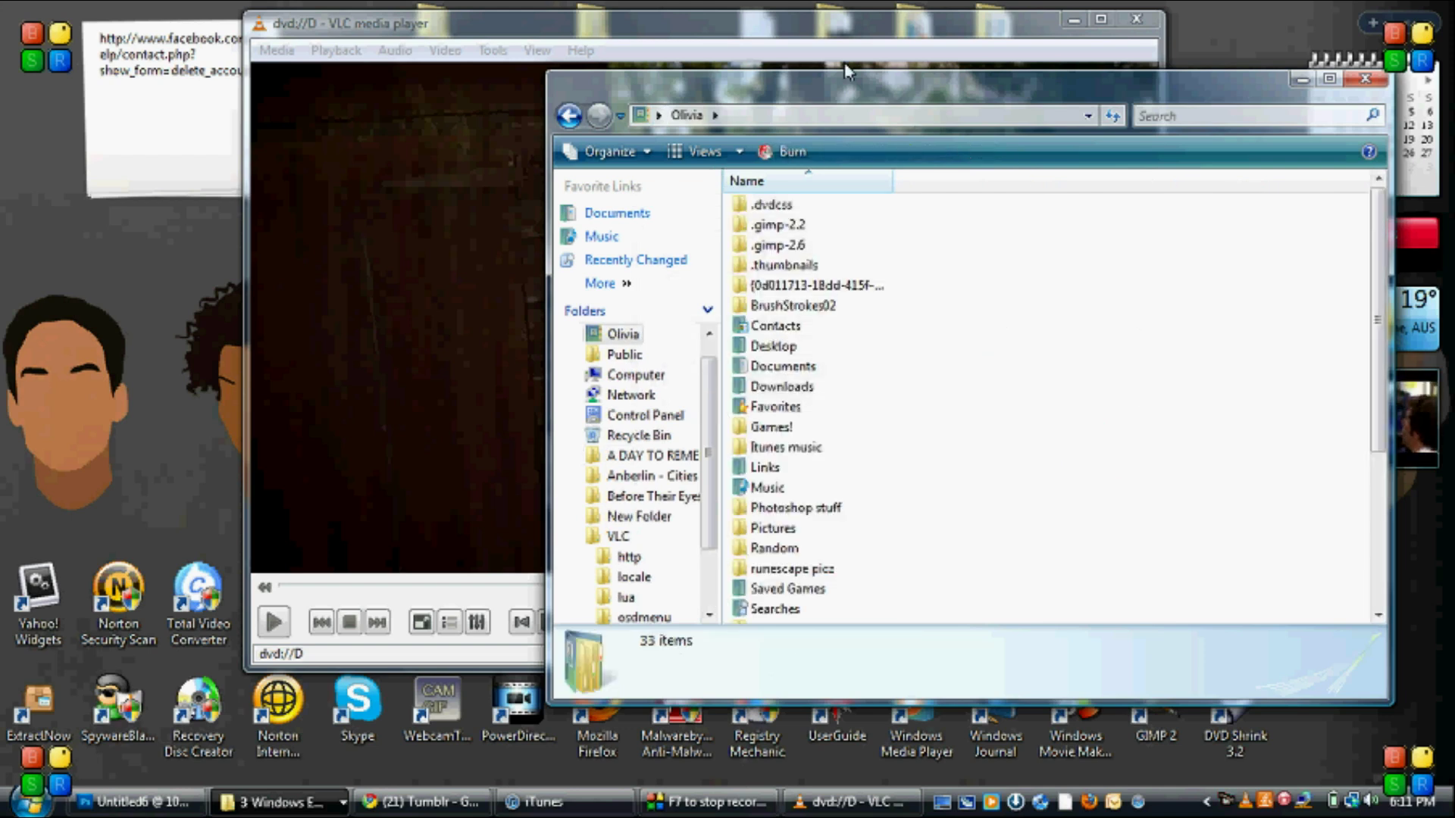
pyautogui.click(862, 40)
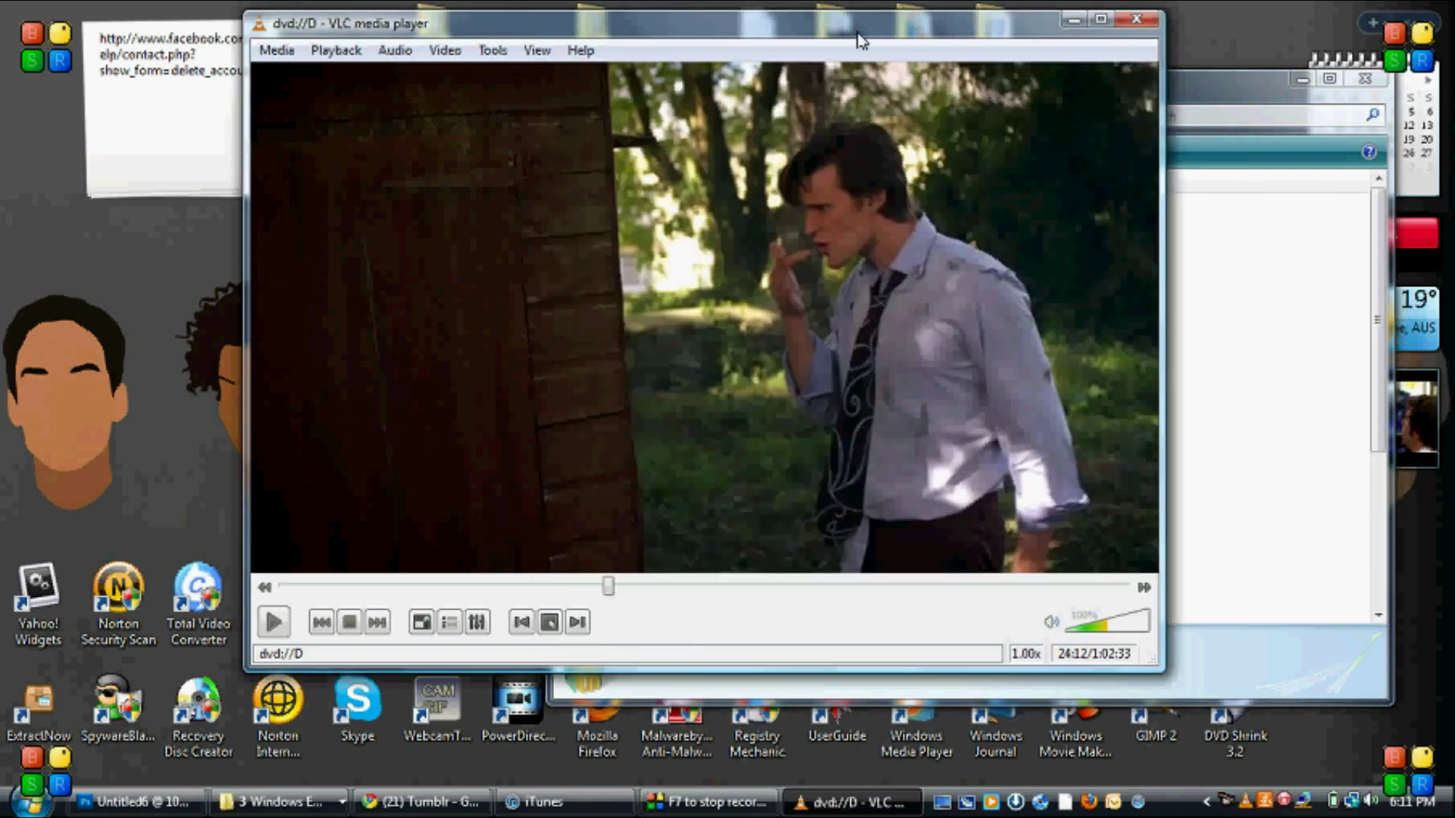